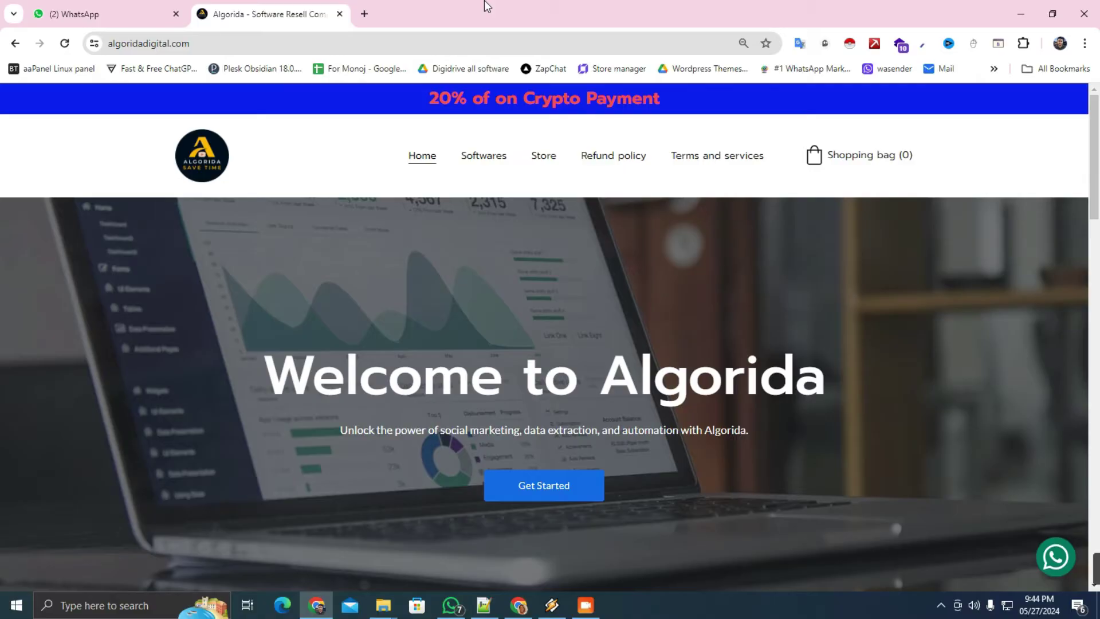
Open the WaSender (WA Bulk Sender) product page from the Softwares catalogue
left_click(484, 155)
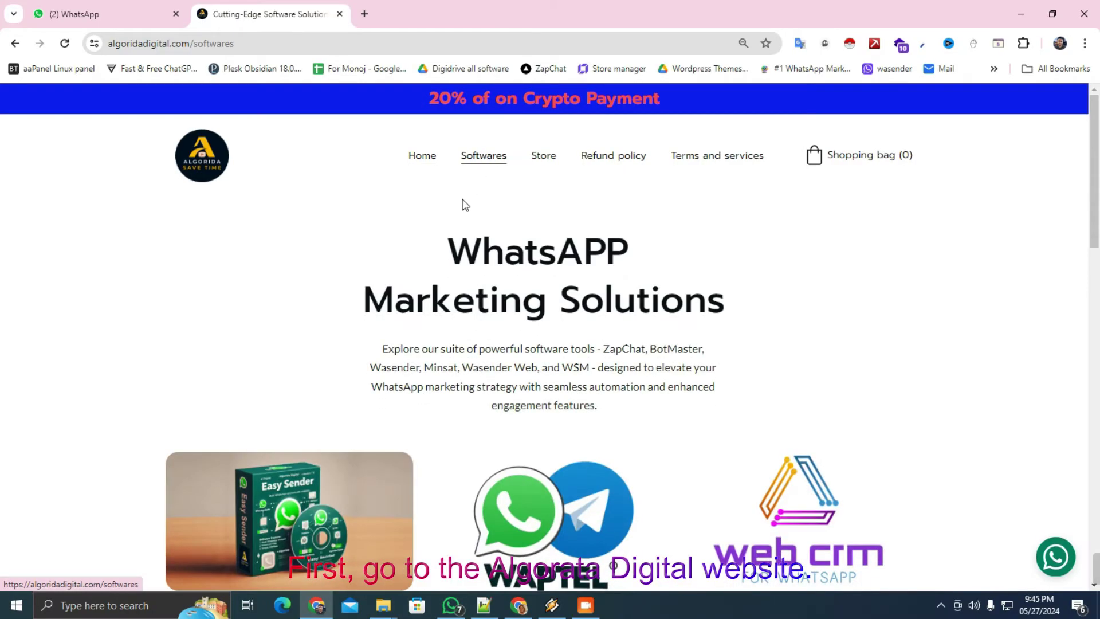
scroll(465, 205, "down", 12)
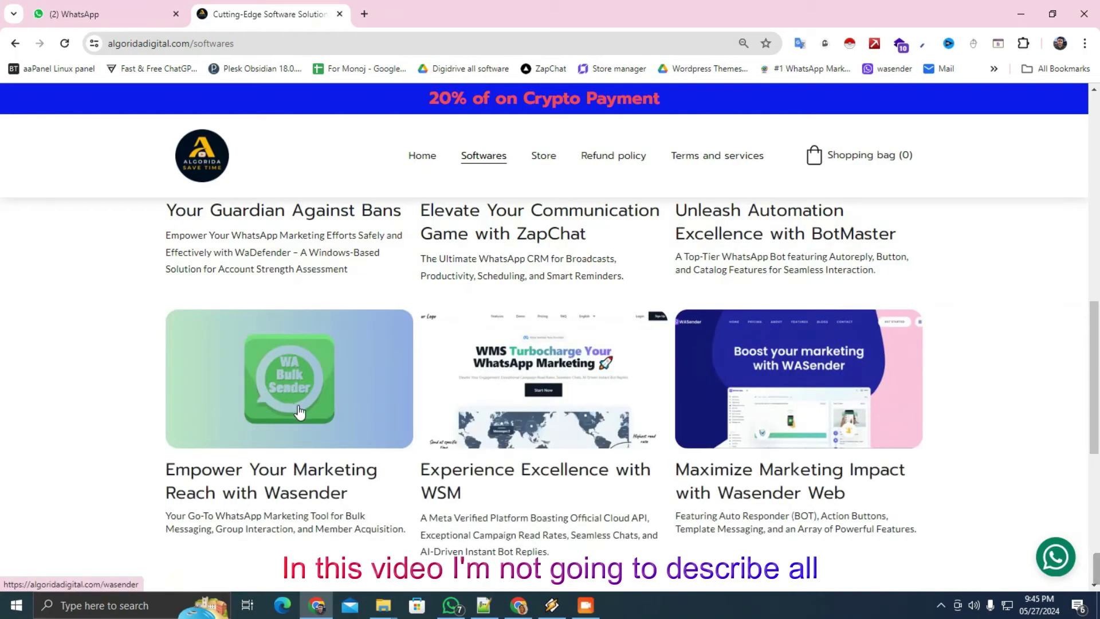
left_click(299, 404)
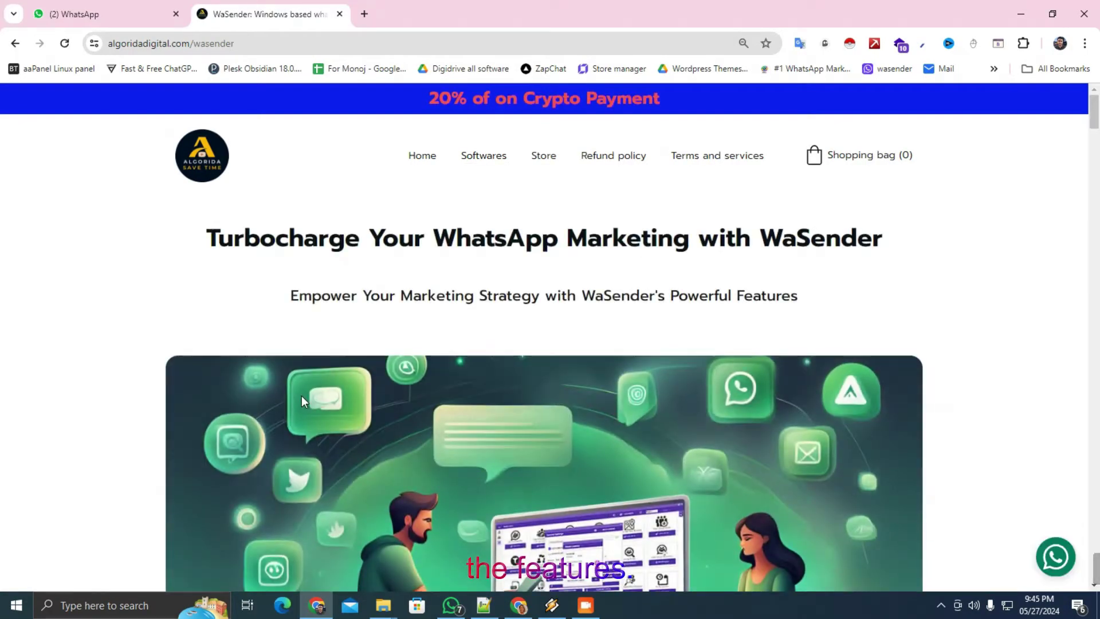
Scroll the WaSender page down to the Subscription Plans, from $10 yearly to $73 source code
scroll(302, 400, "down", 7)
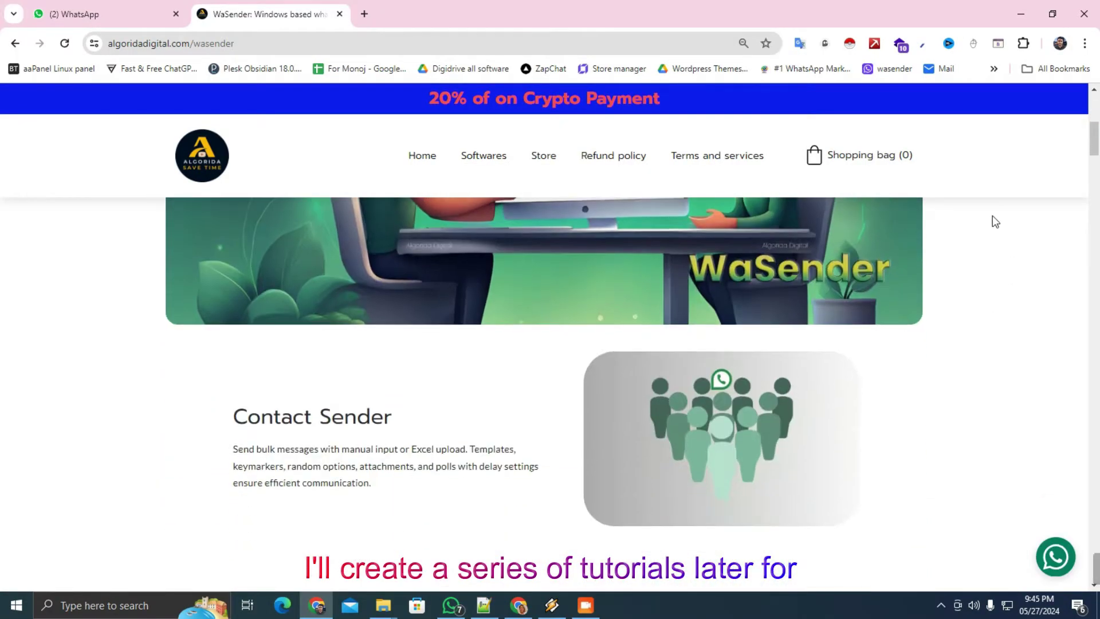
scroll(707, 351, "down", 2)
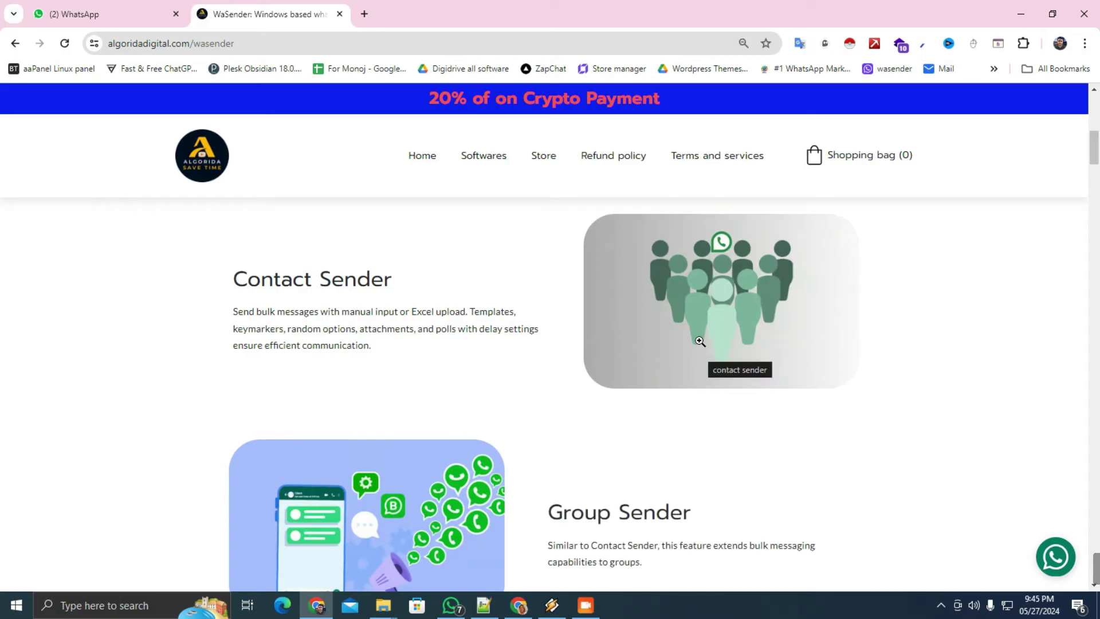
scroll(700, 341, "up", 2)
scroll(469, 378, "down", 15)
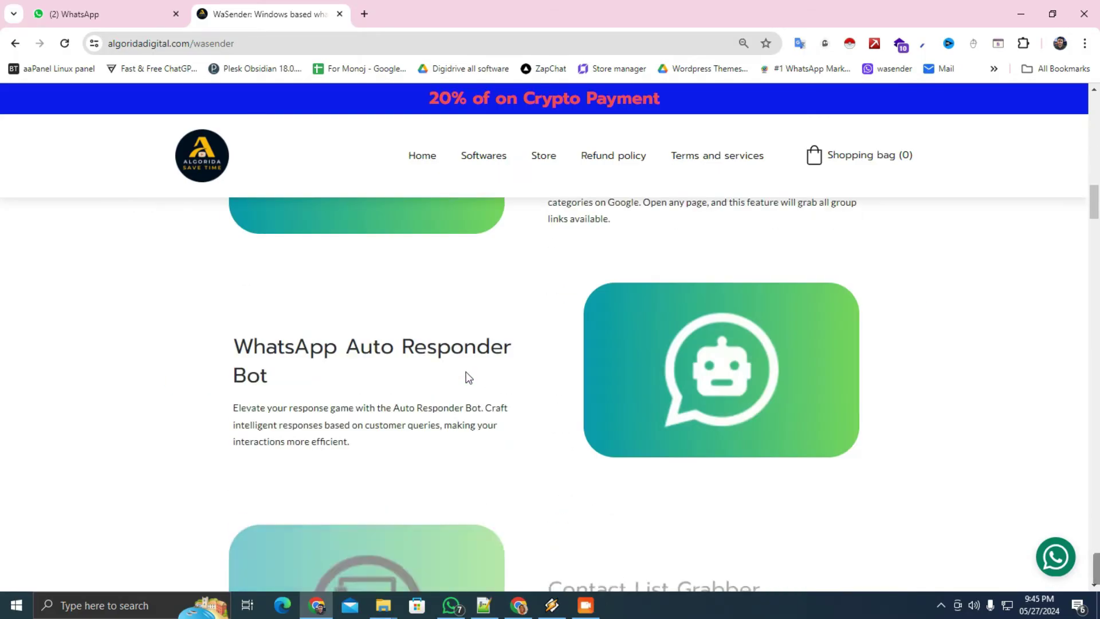
scroll(551, 361, "down", 20)
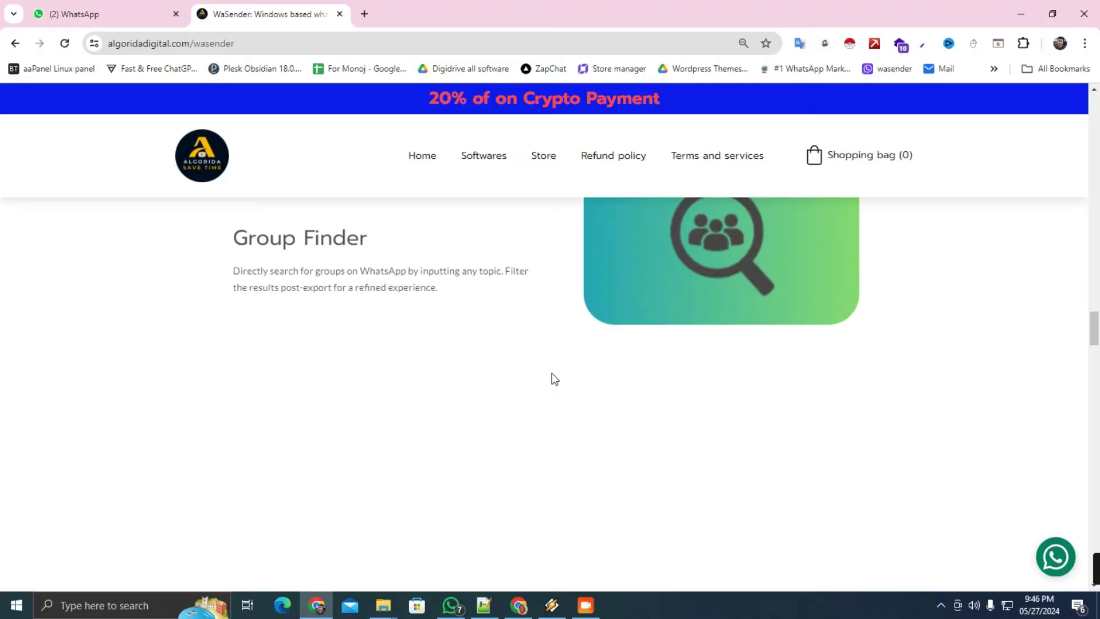
scroll(554, 378, "down", 15)
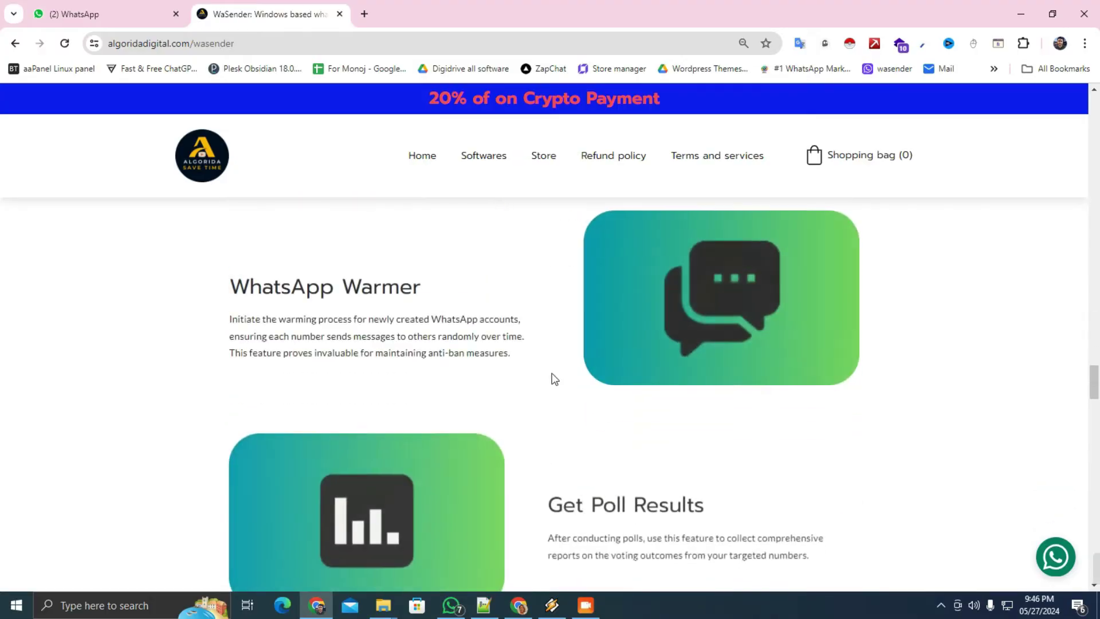
scroll(555, 378, "down", 8)
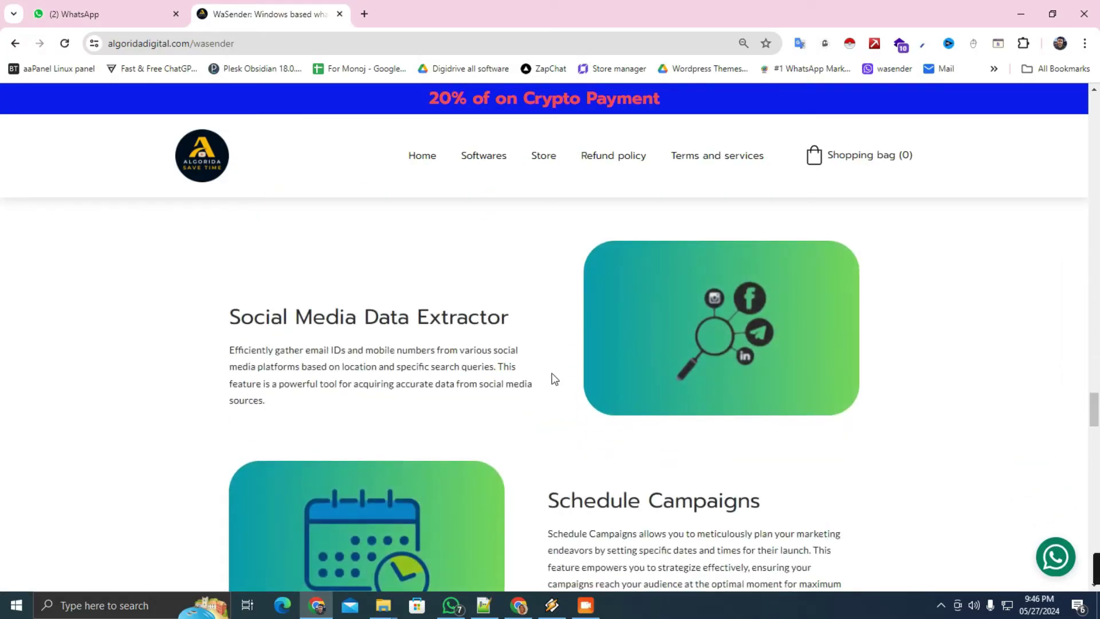
scroll(555, 378, "down", 10)
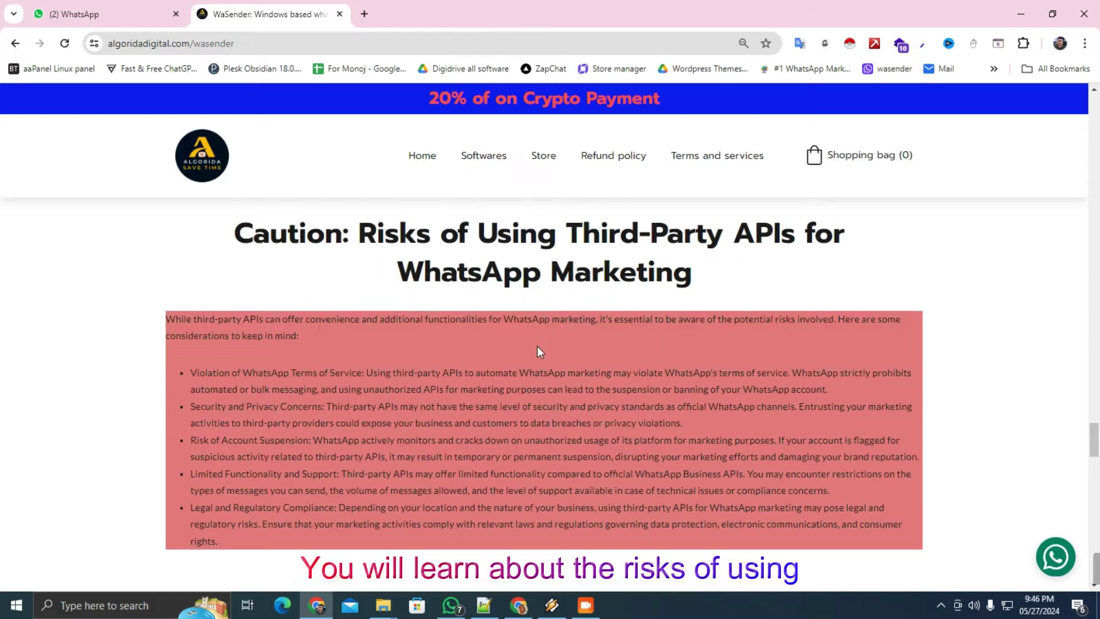
scroll(539, 350, "down", 1)
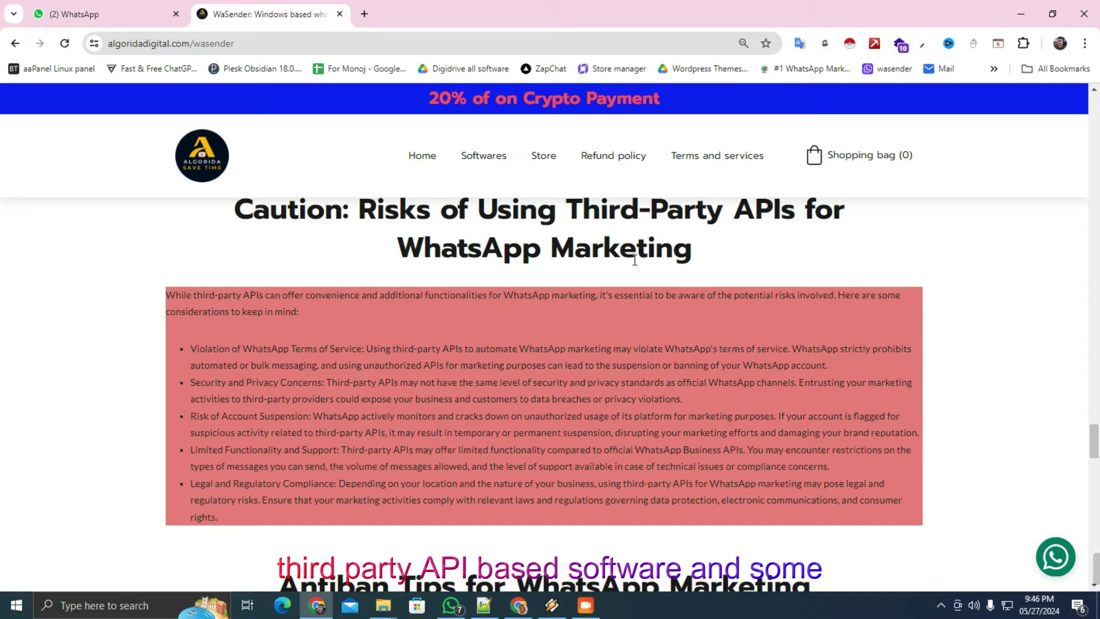
scroll(597, 283, "down", 7)
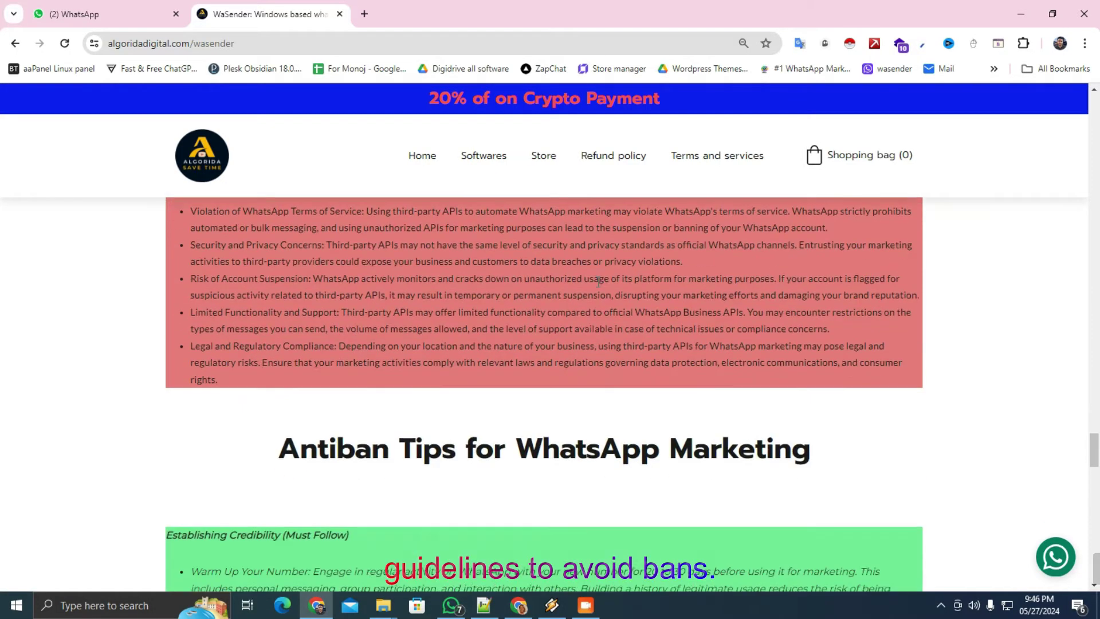
scroll(597, 287, "up", 1)
scroll(471, 337, "down", 5)
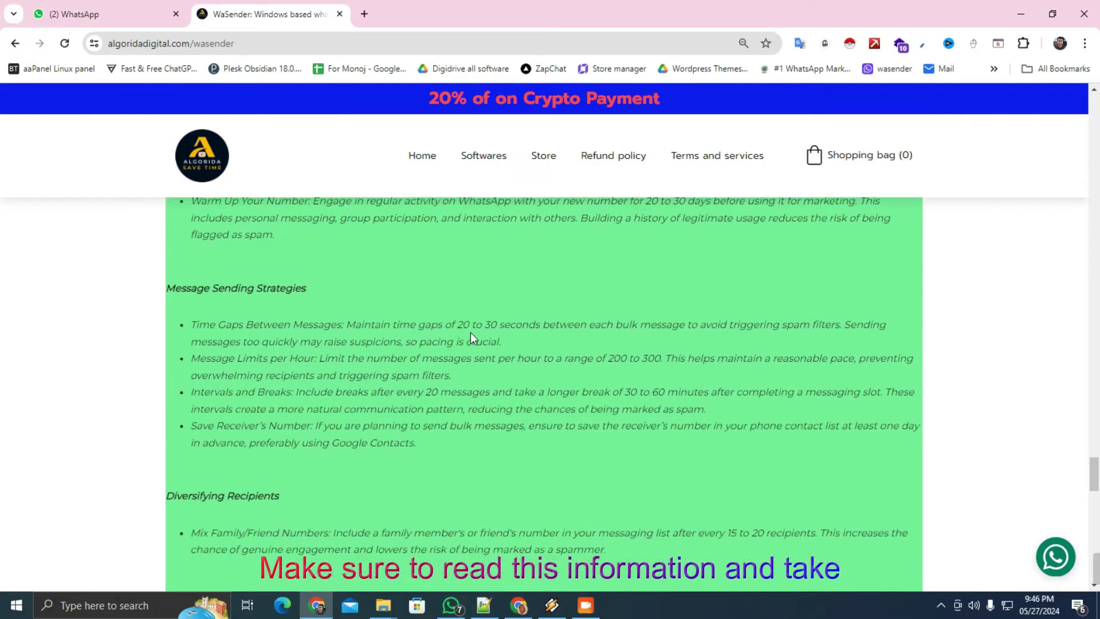
scroll(470, 337, "down", 3)
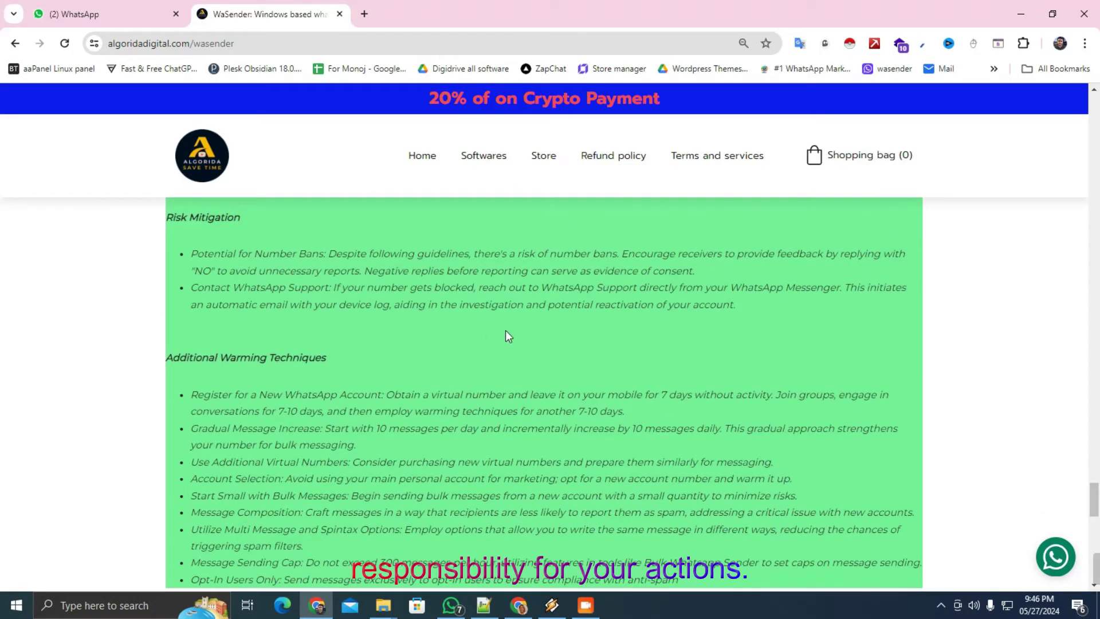
scroll(509, 337, "down", 5)
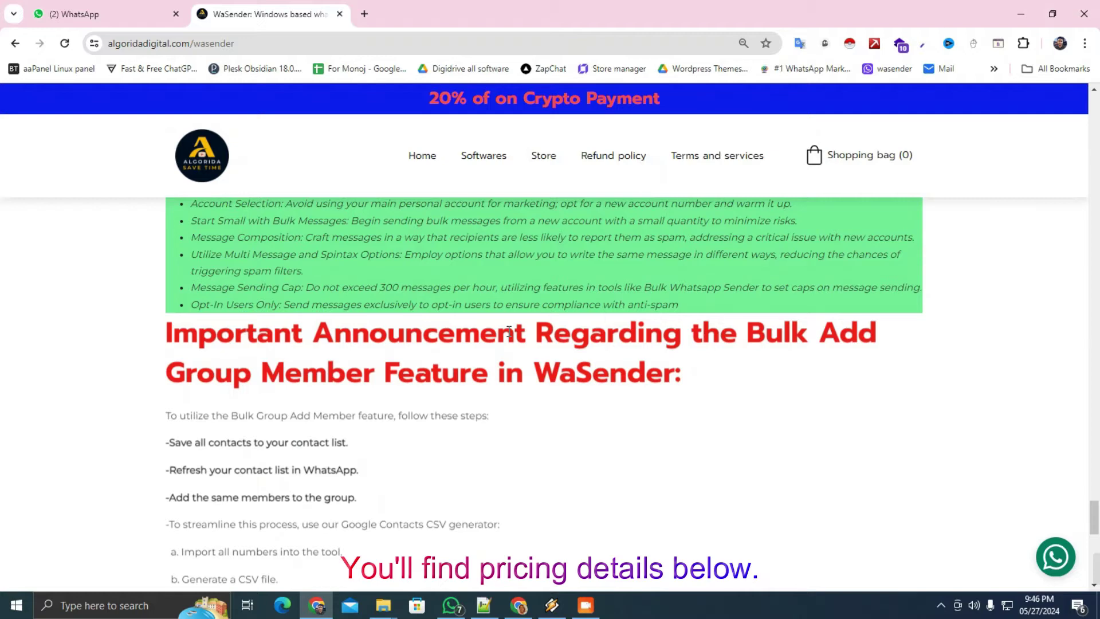
scroll(510, 336, "down", 7)
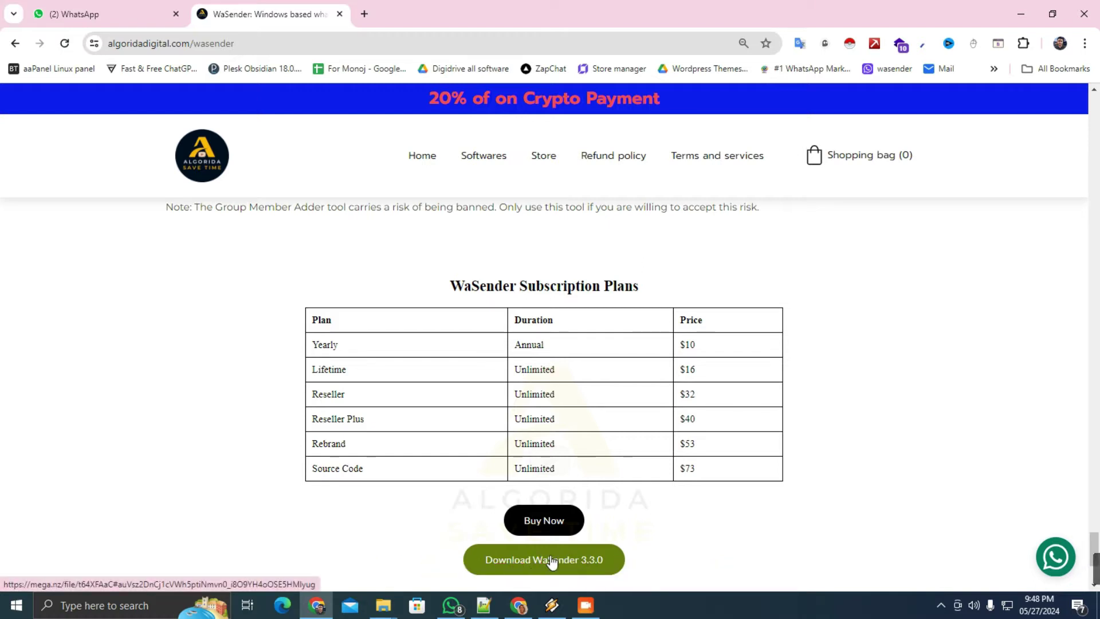
Download the WaSender 3.3.0 zip, extract it, and install with the default folder
left_click(551, 561)
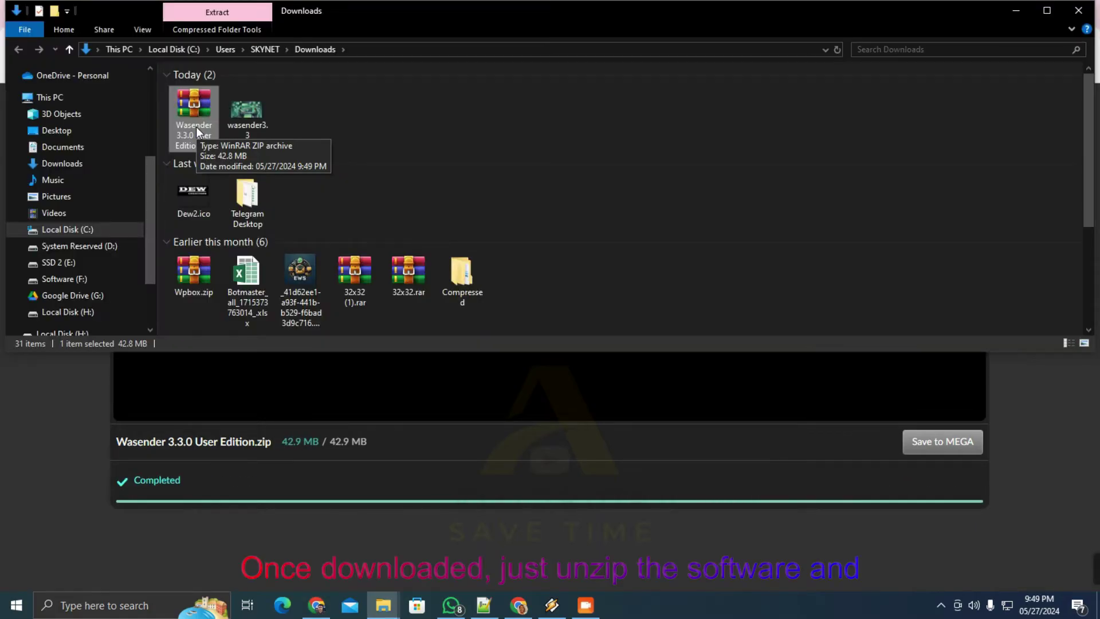
right_click(195, 106)
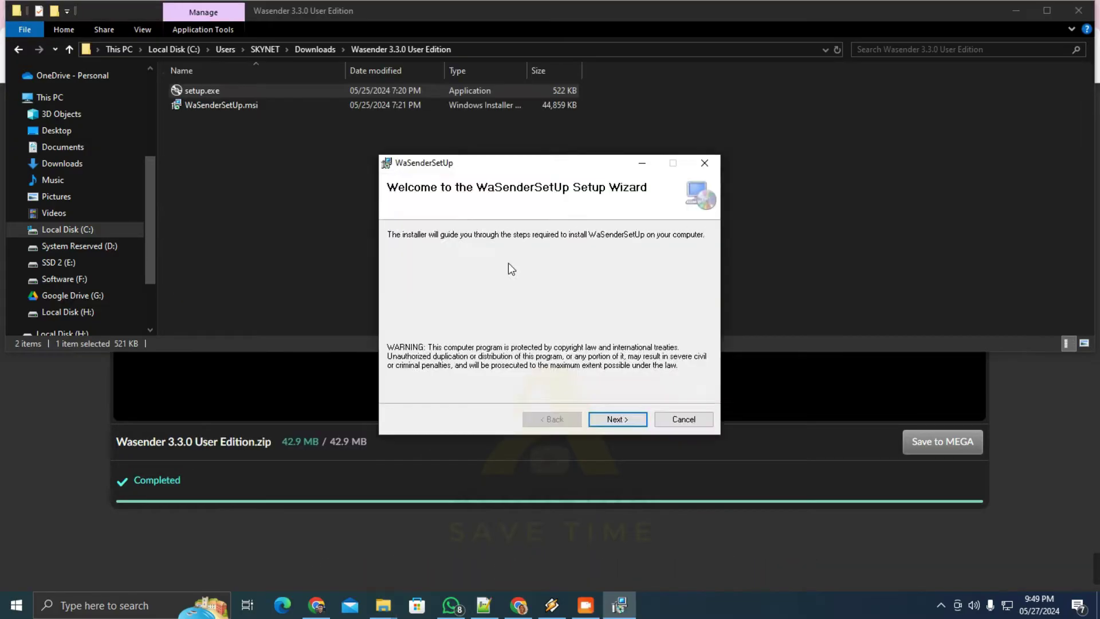
left_click(617, 418)
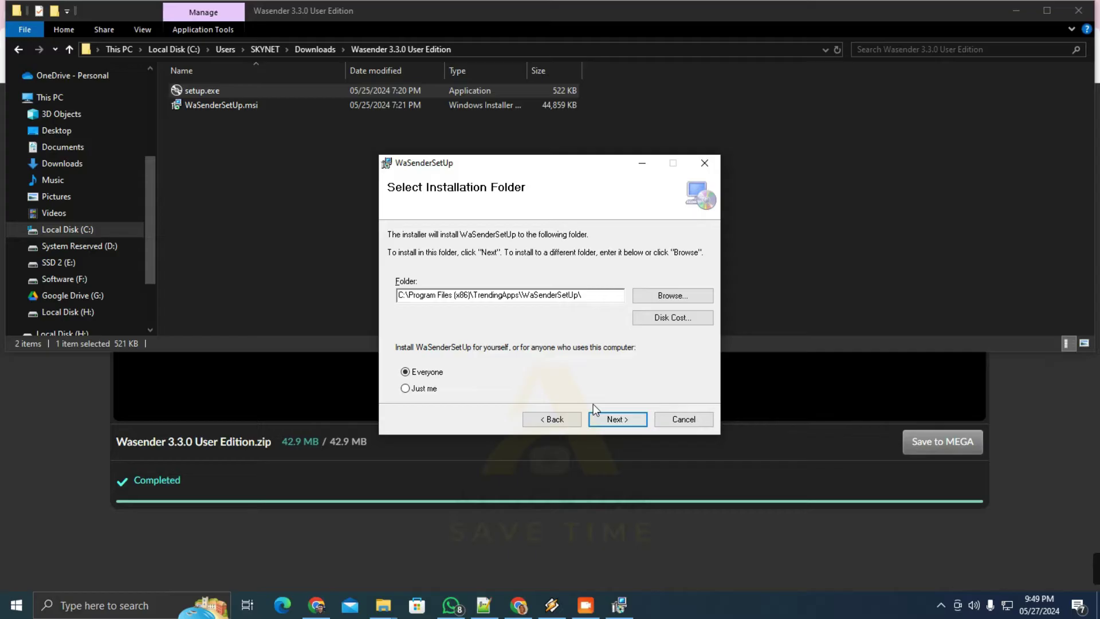
left_click(617, 419)
left_click(617, 419)
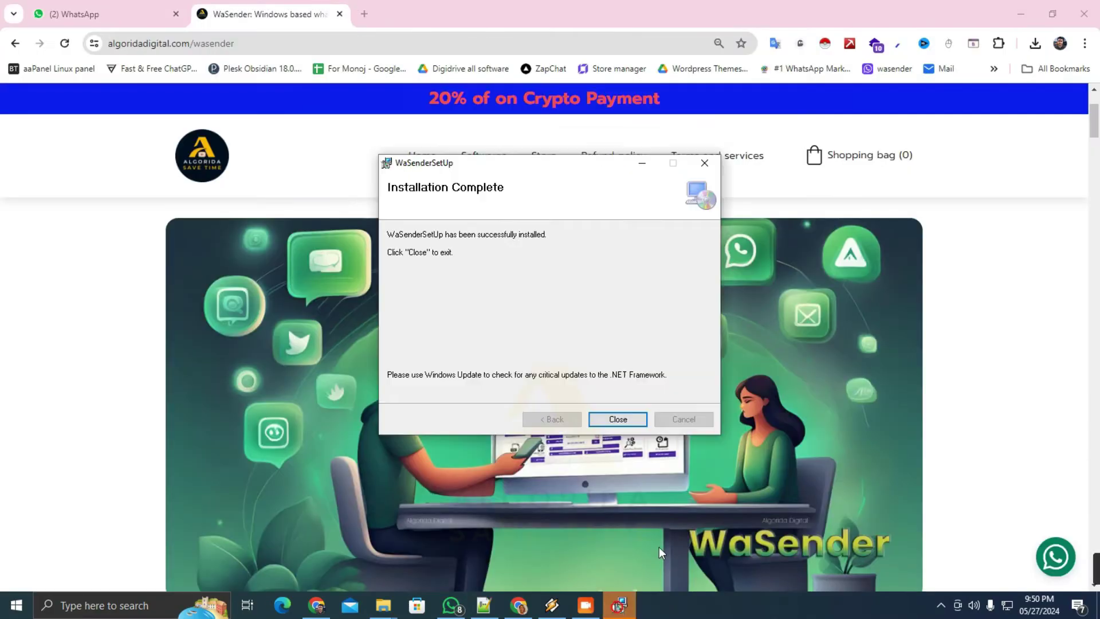
left_click(565, 166)
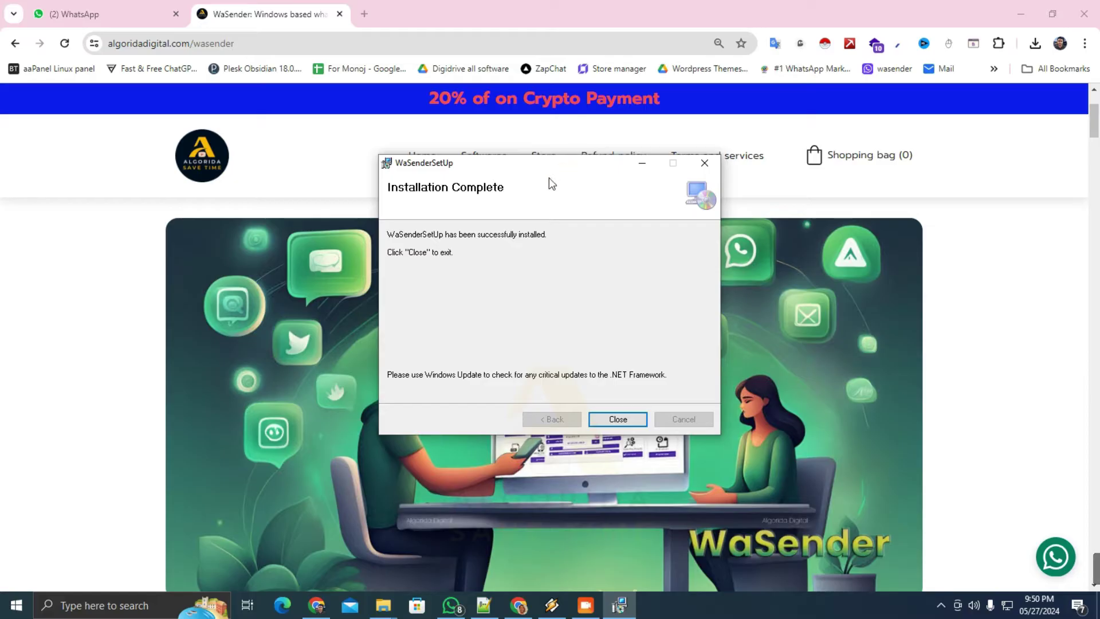
Close the installer, launch WASender, and select the generated activation code in the 3.3.0 activation window
left_click(617, 419)
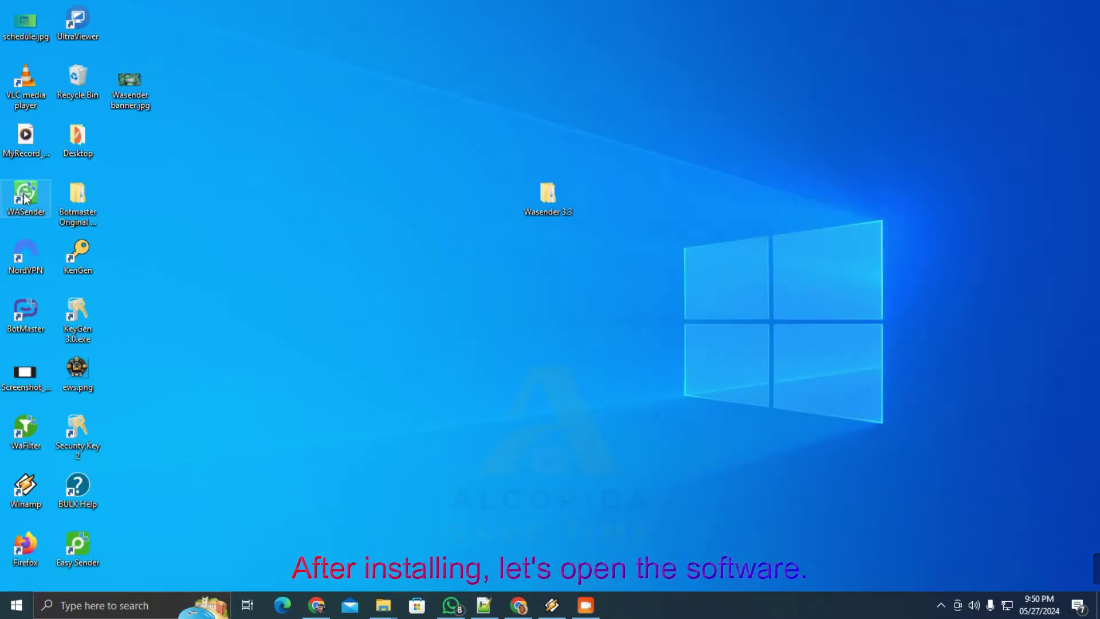
double_click(26, 198)
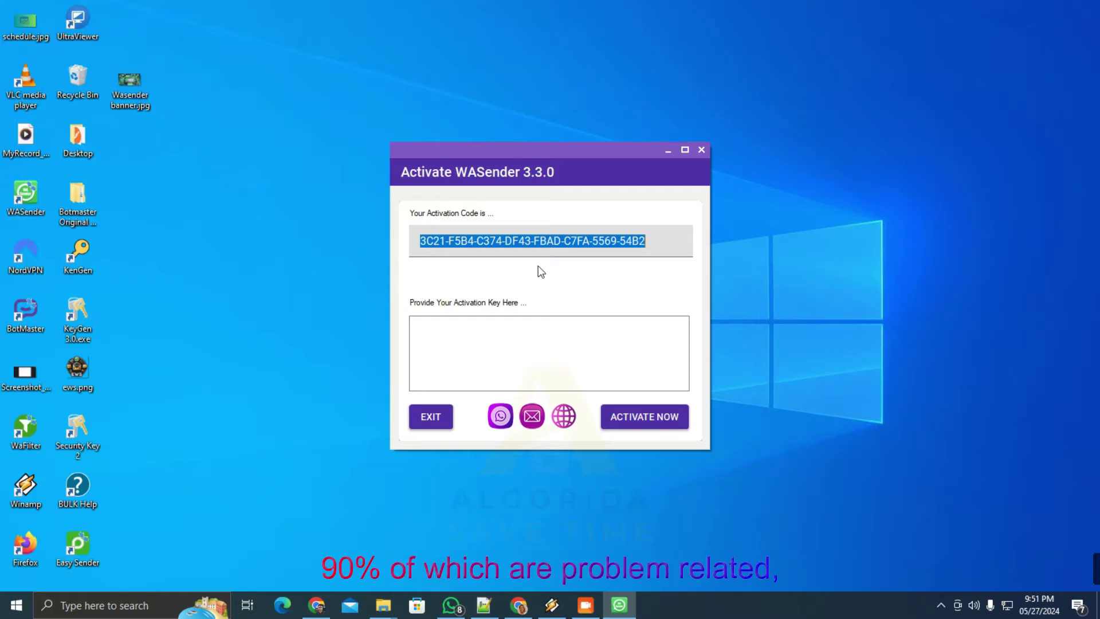
left_click(503, 318)
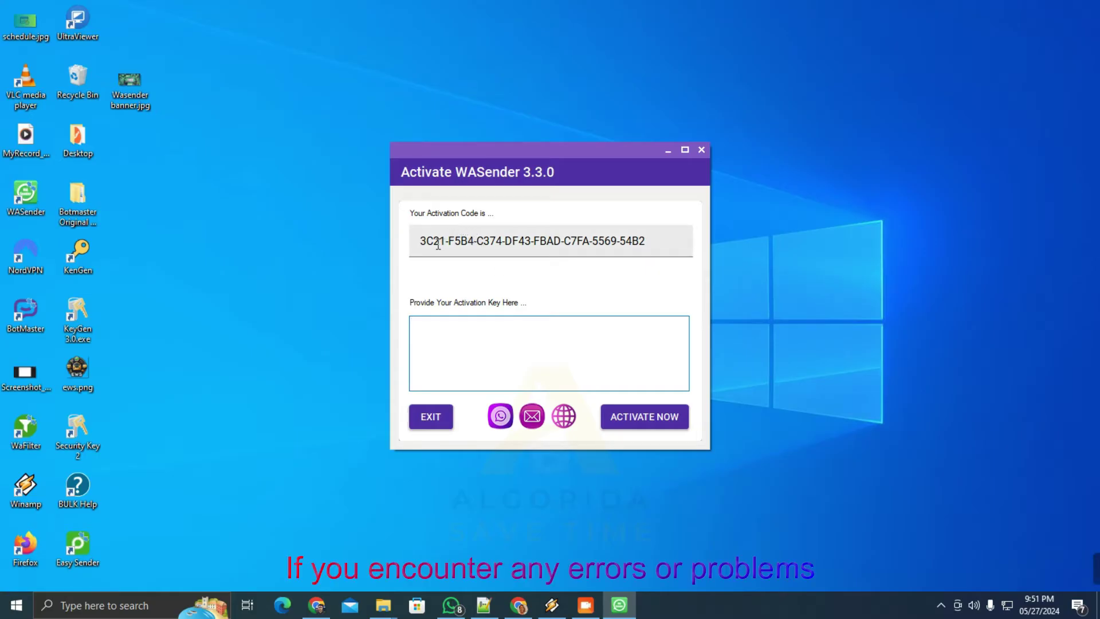
left_click_drag(421, 241, 658, 238)
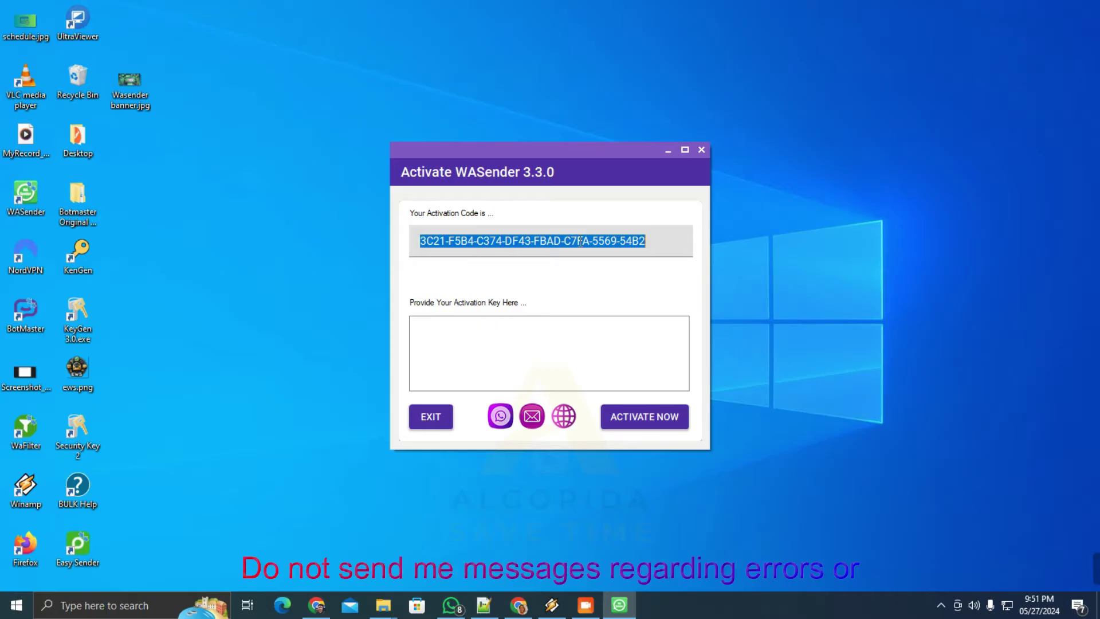
left_click(539, 241)
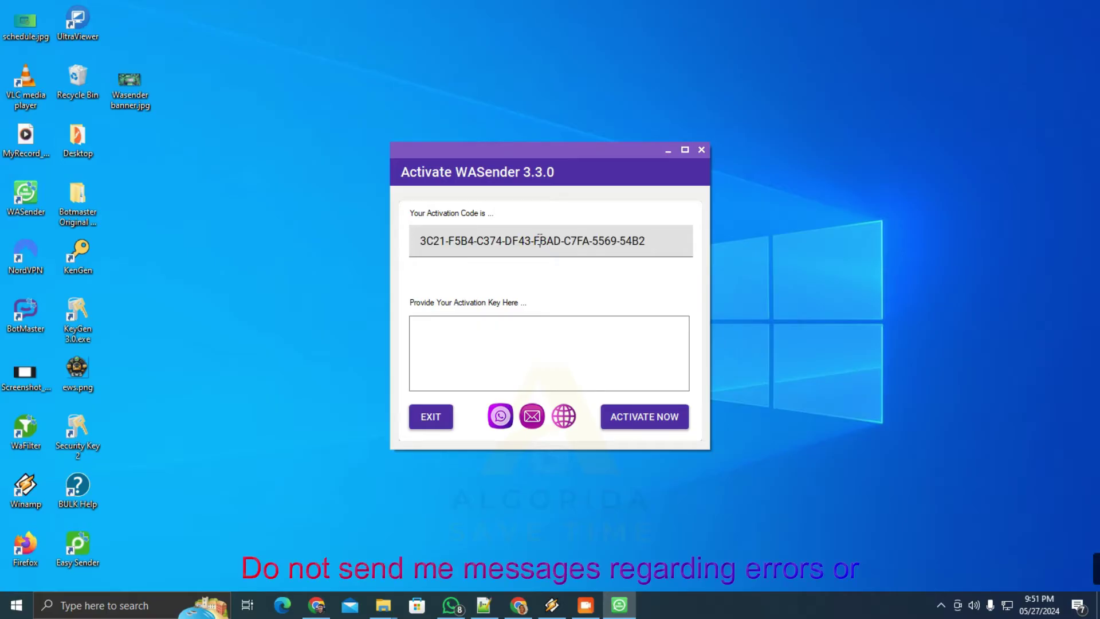
left_click(539, 241)
left_click(539, 239)
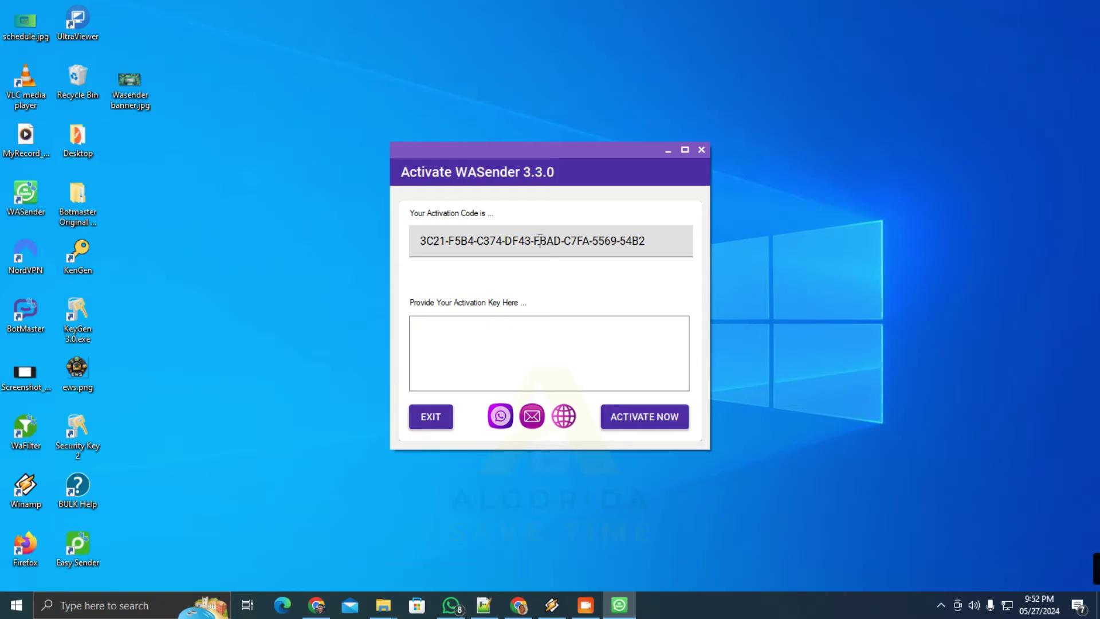
Paste the activation key into the key box and activate WASender
double_click(539, 241)
left_click(607, 368)
key("ctrl+v")
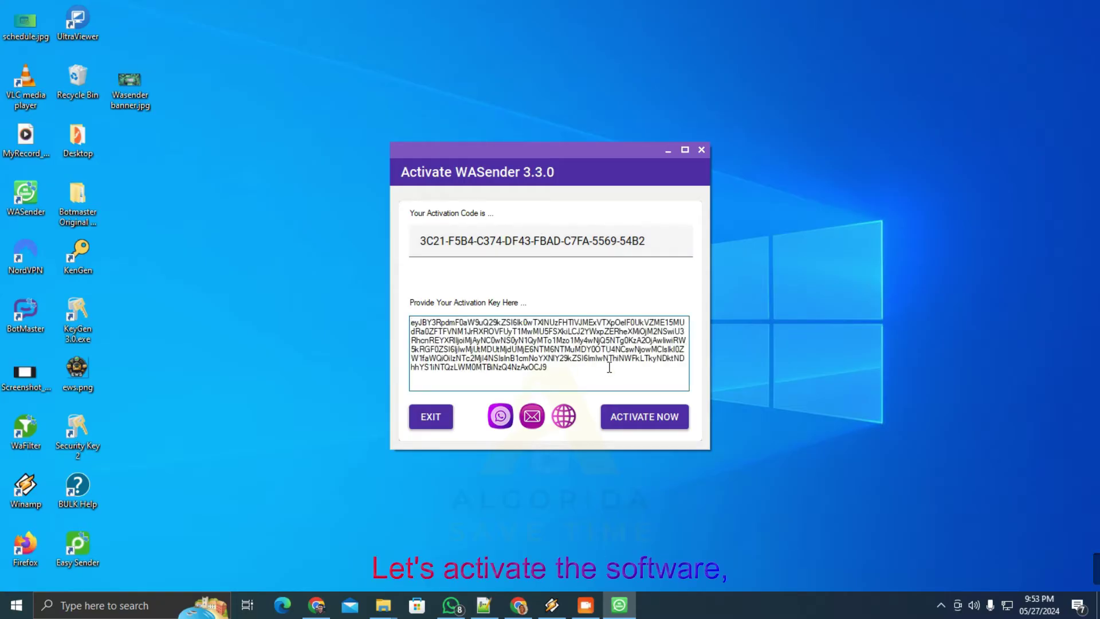
left_click_drag(580, 365, 415, 305)
left_click(576, 373)
left_click(648, 421)
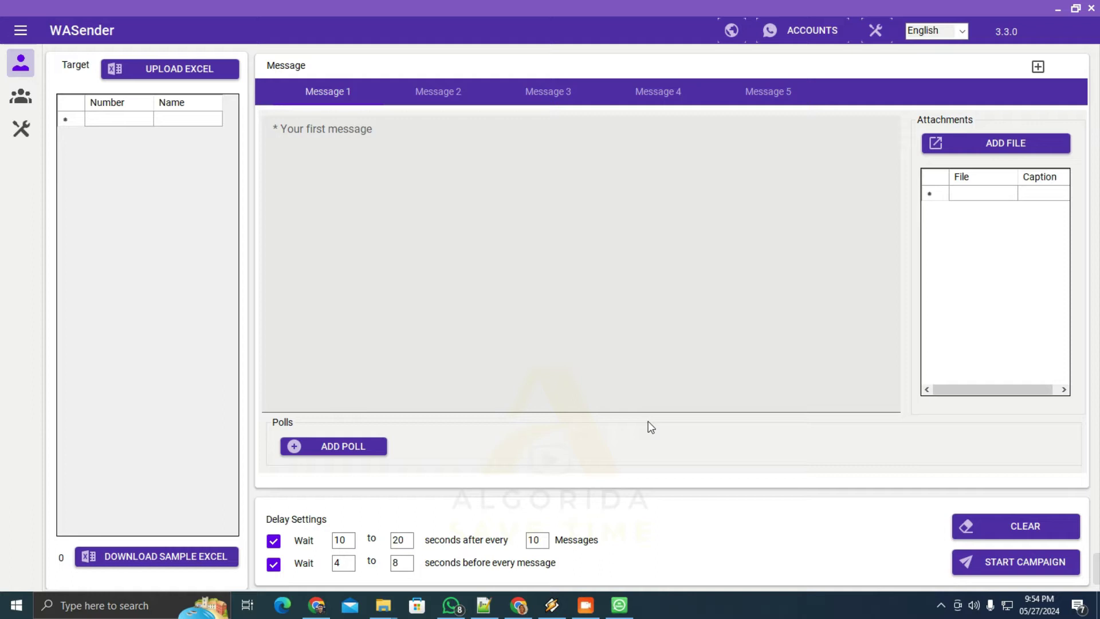
Confirm the licence shows Activated until 27-May-2025 under About Licence, then close it
left_click(869, 34)
left_click(720, 110)
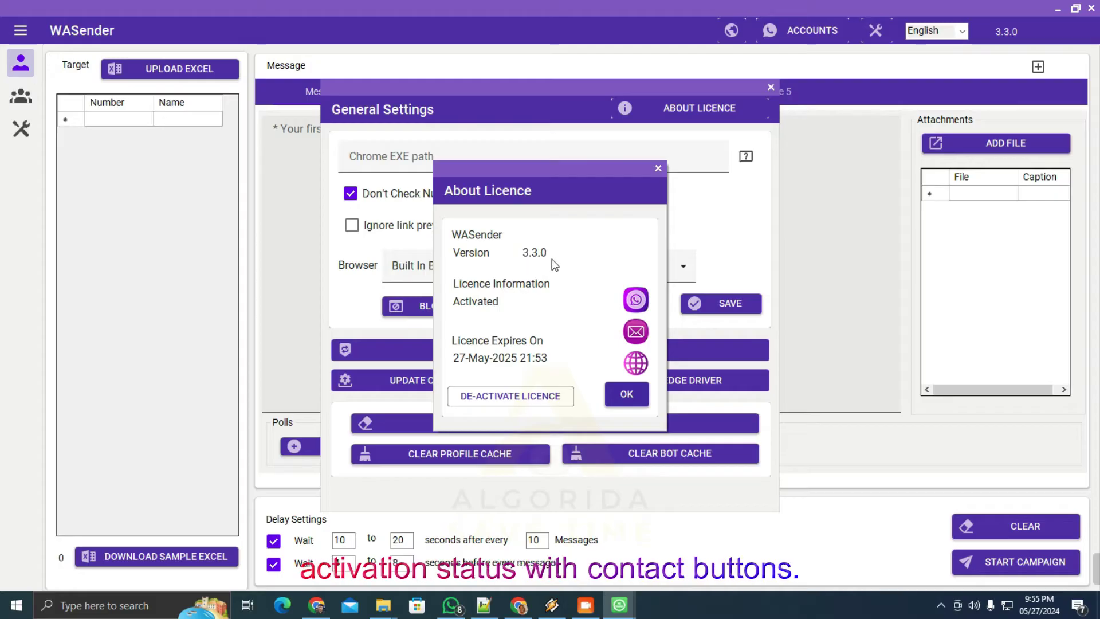
left_click(628, 403)
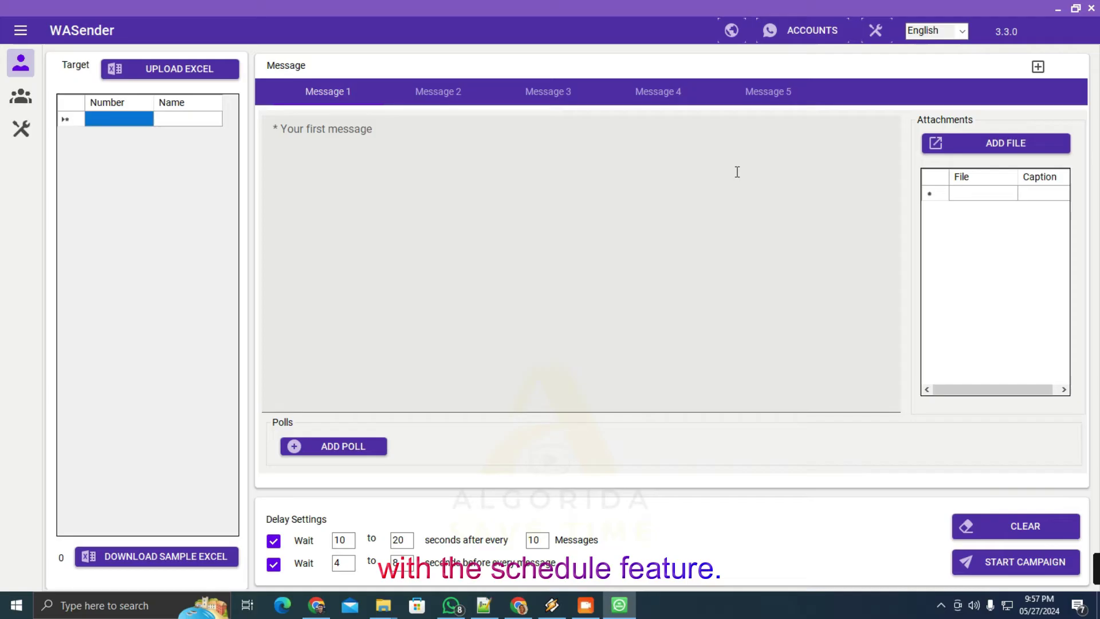
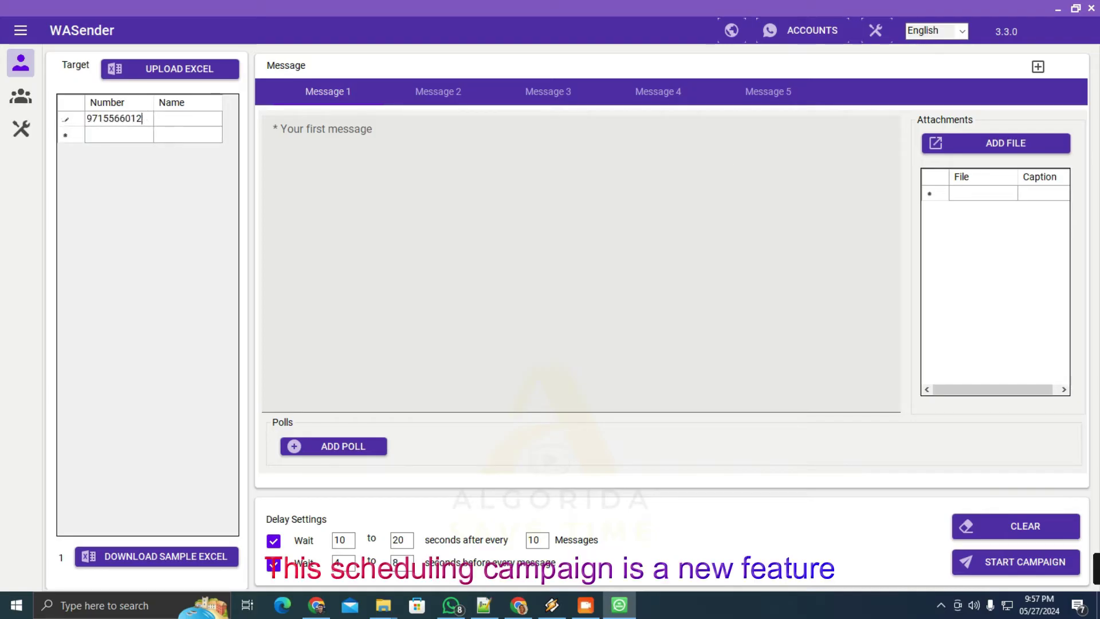
Add a target contact named Algorida with its phone number to the Target grid
key("Tab")
type("Algorida")
key("Return")
Write Message 1 as 'Hi {Name}, This is a test message from WaSender 3.3.'
left_click(449, 165)
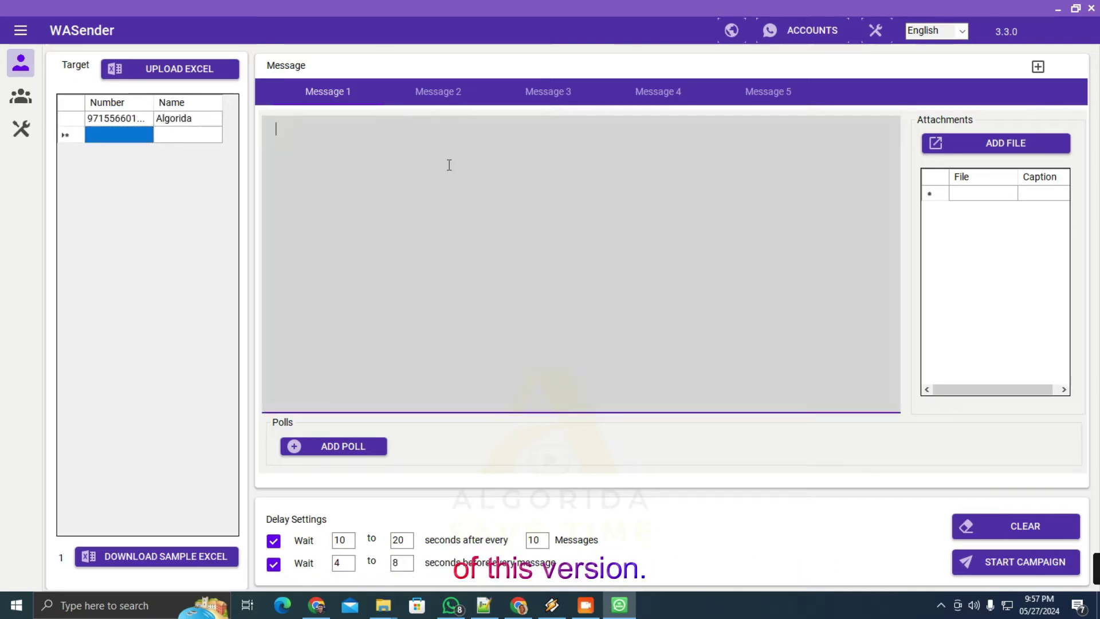
type("Hi {Name}, This is a")
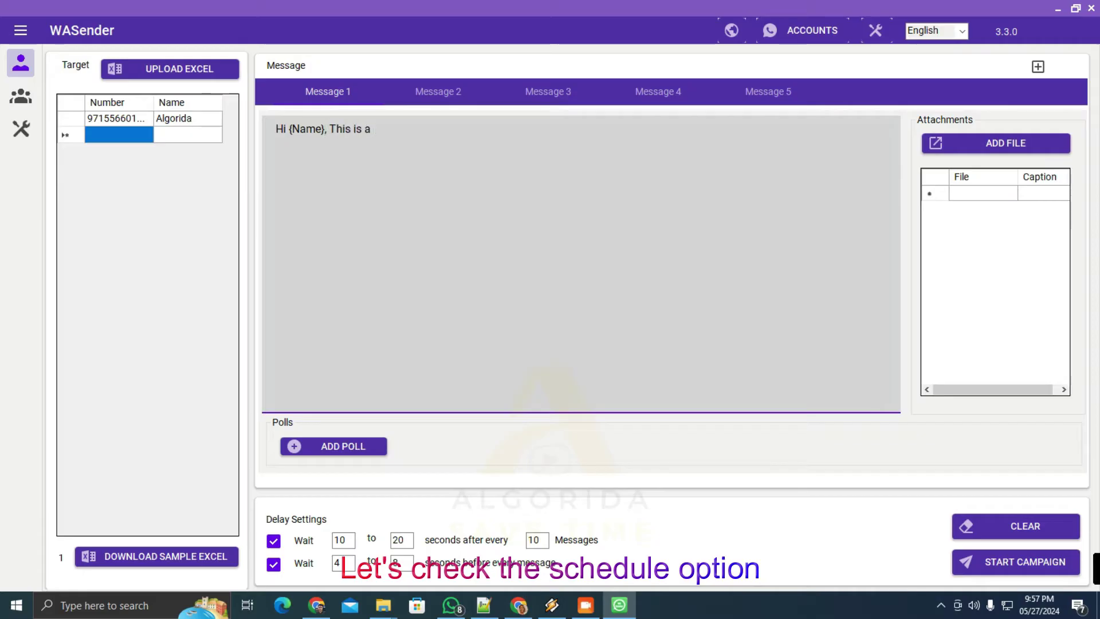
type(" test message from WaSender 3.3.0.")
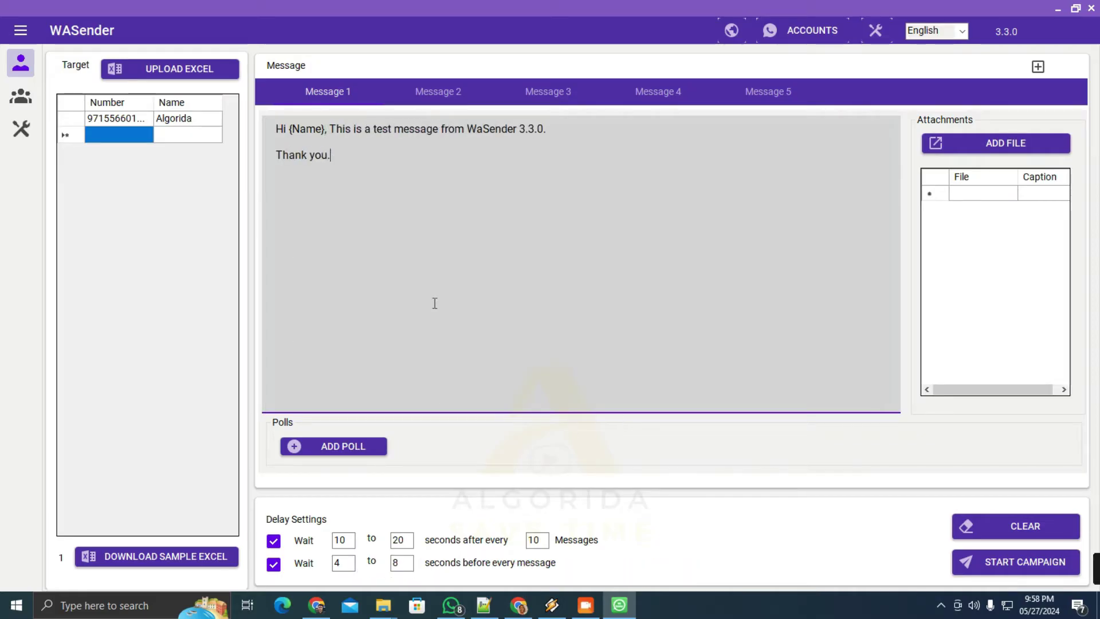
key("ctrl+a")
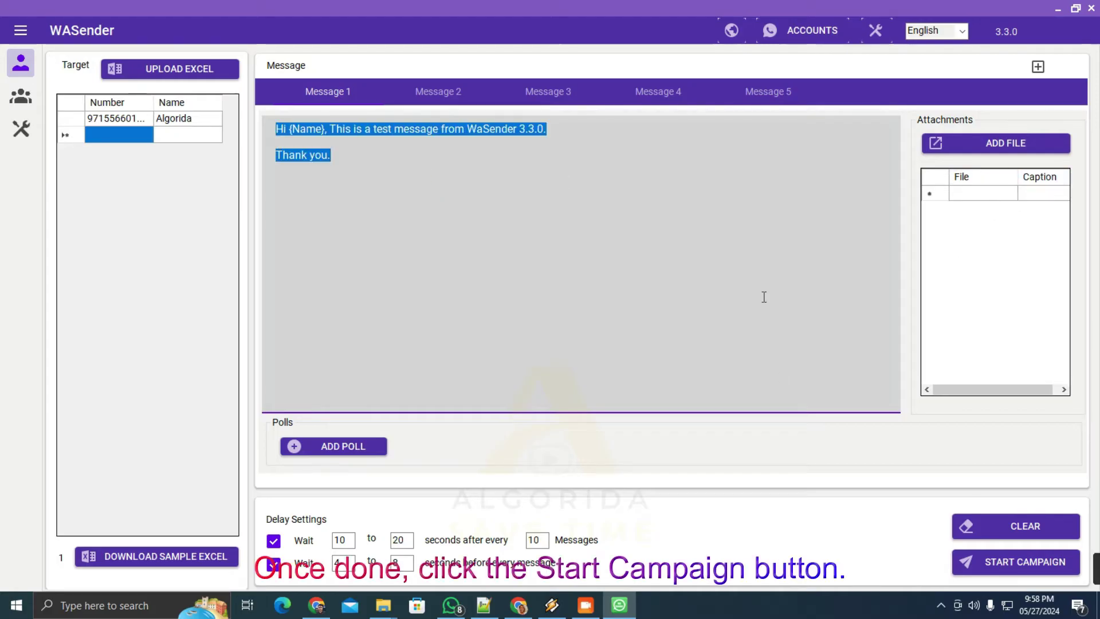
left_click(763, 296)
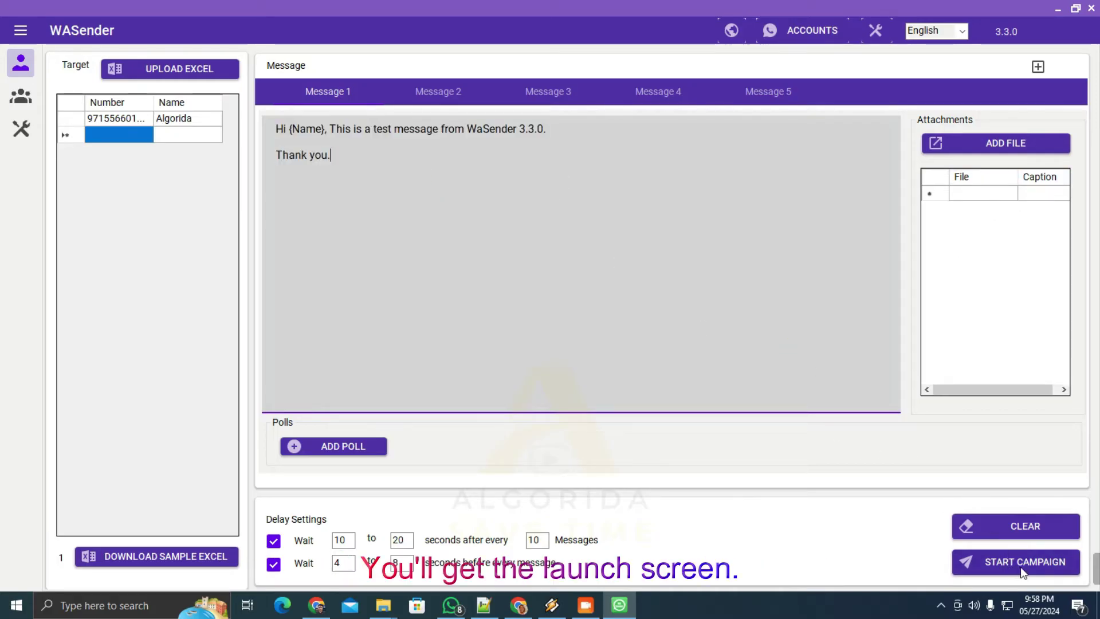
Set campaign 'test' to use friendly numbers every 10 messages and save the setting
left_click(1021, 565)
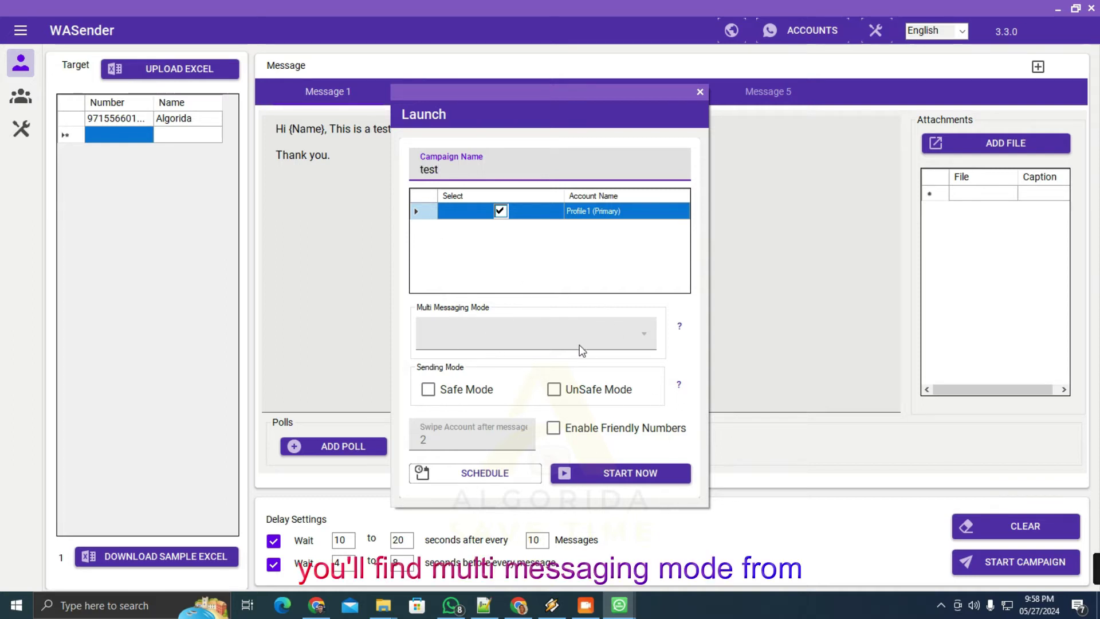
left_click(618, 264)
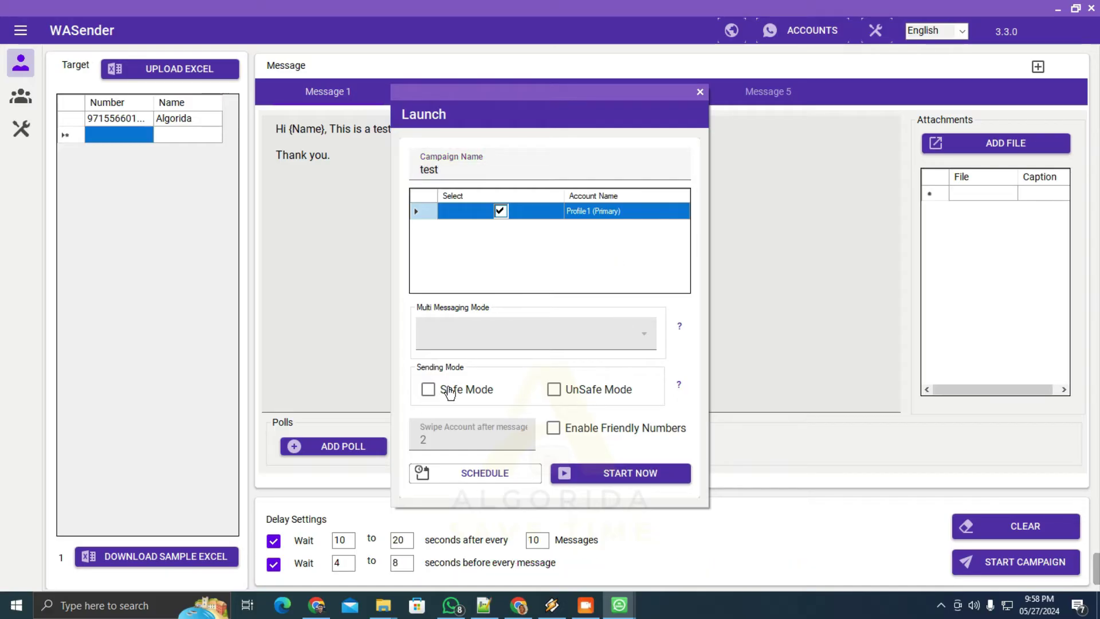
left_click(553, 430)
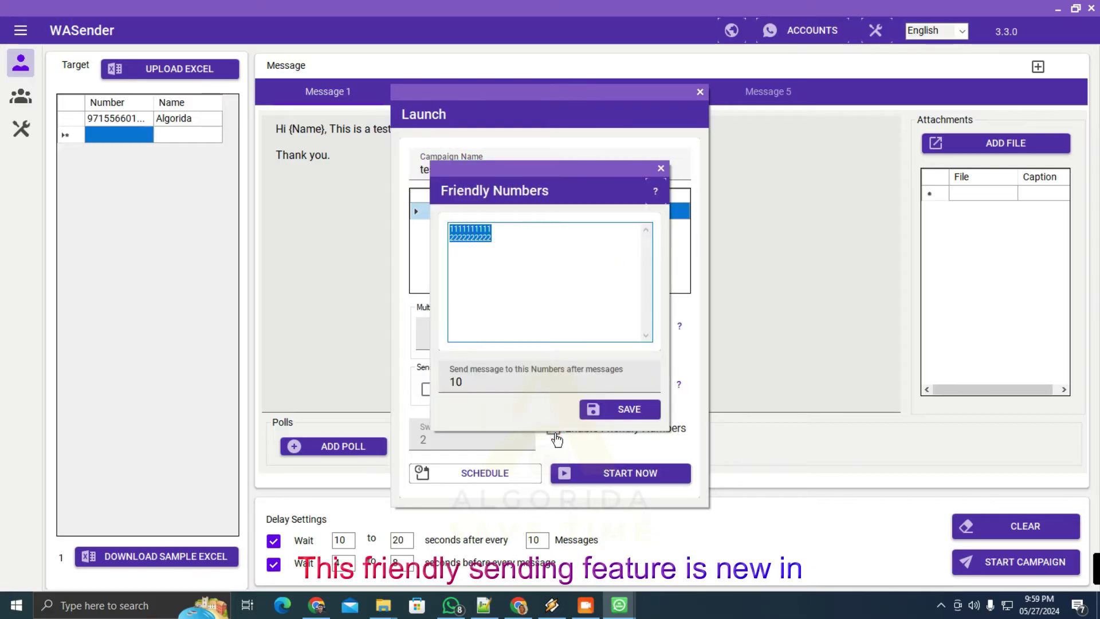
left_click(472, 383)
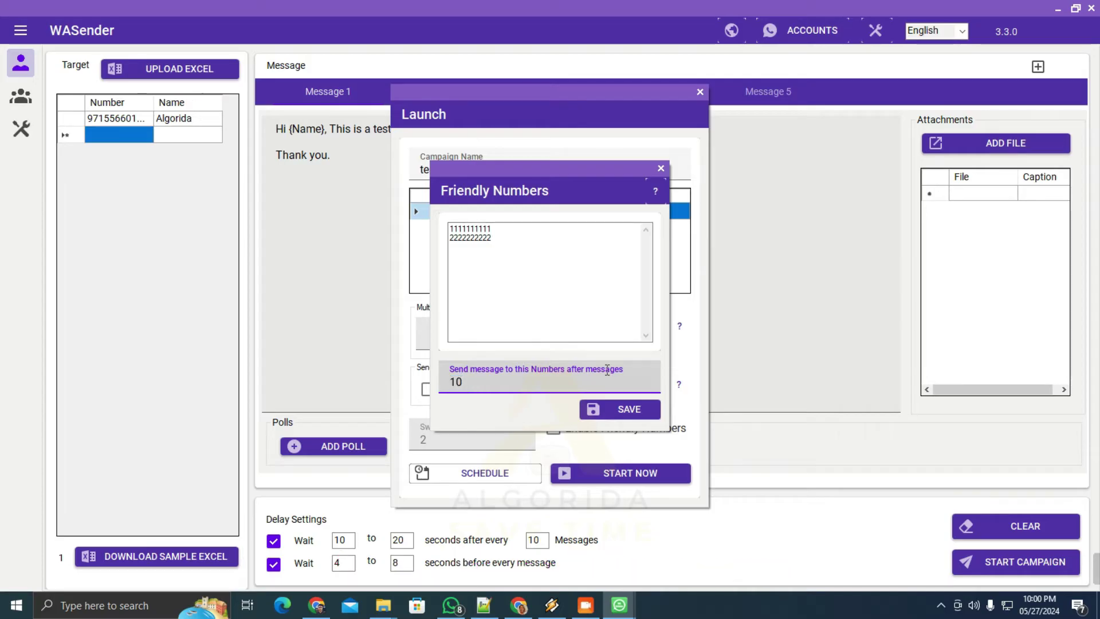
left_click(630, 409)
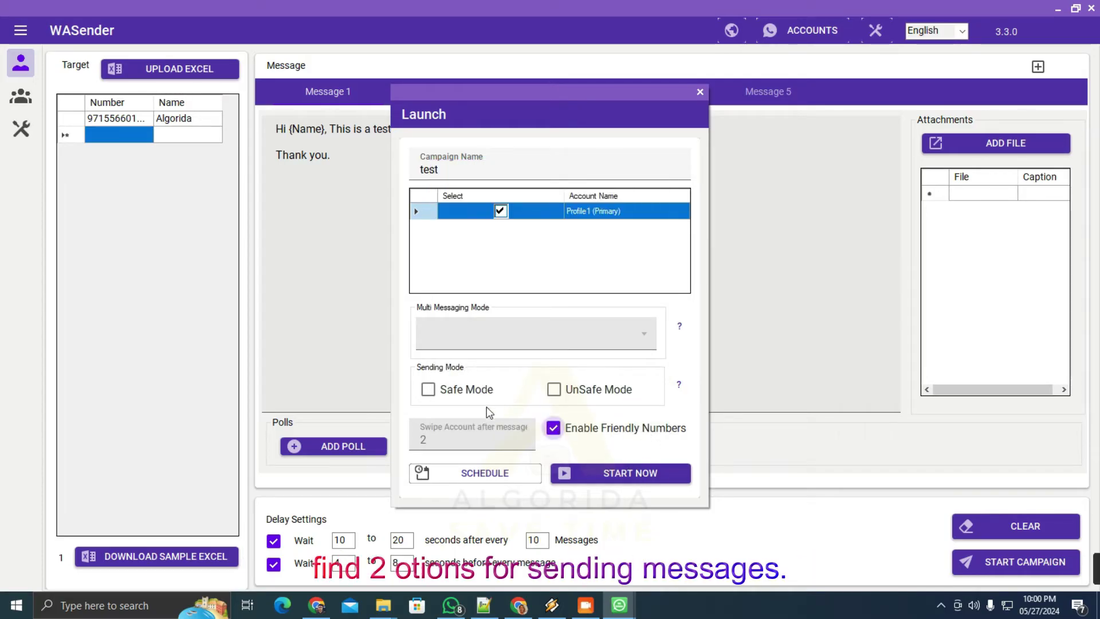
Schedule the campaign as Campaign1 for May 30, 2024 at 22:01 and dismiss the confirmation
left_click(486, 474)
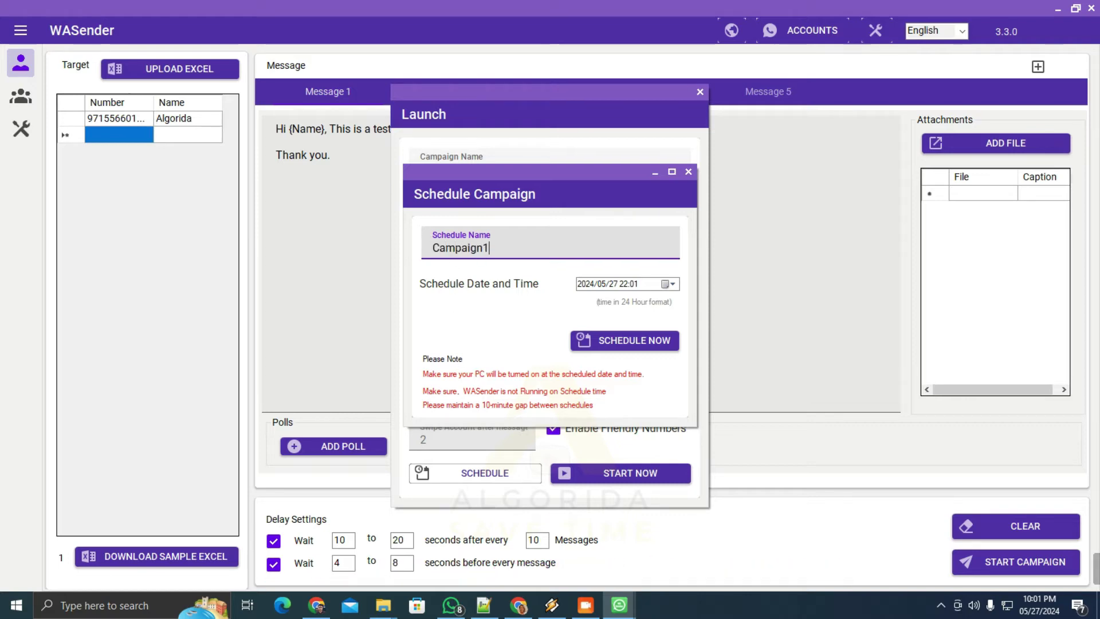
left_click(672, 283)
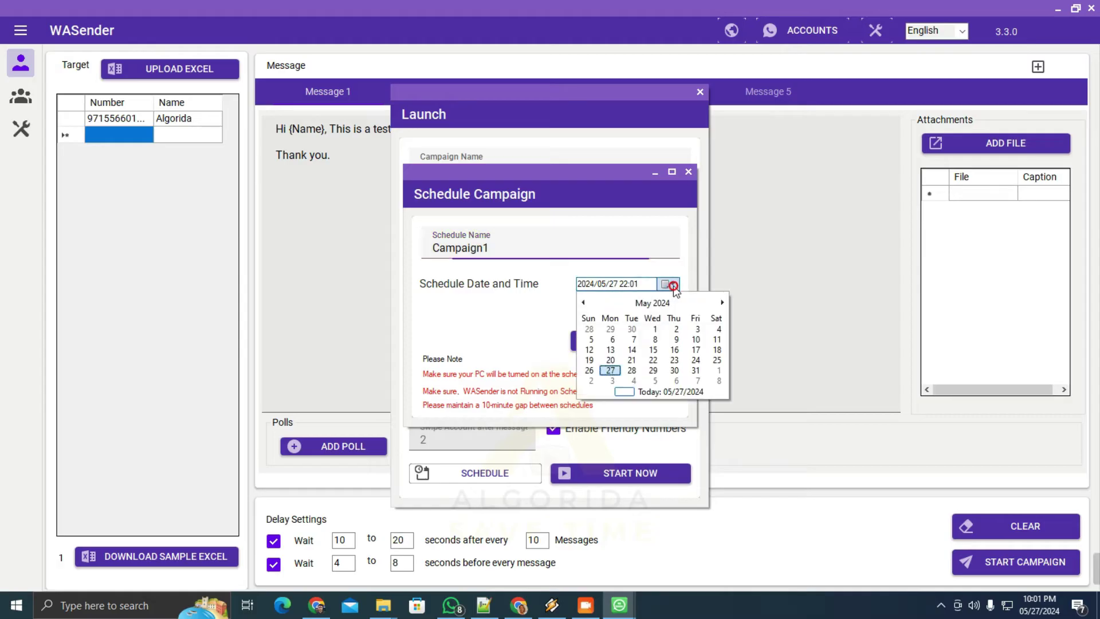
left_click(673, 370)
left_click(598, 340)
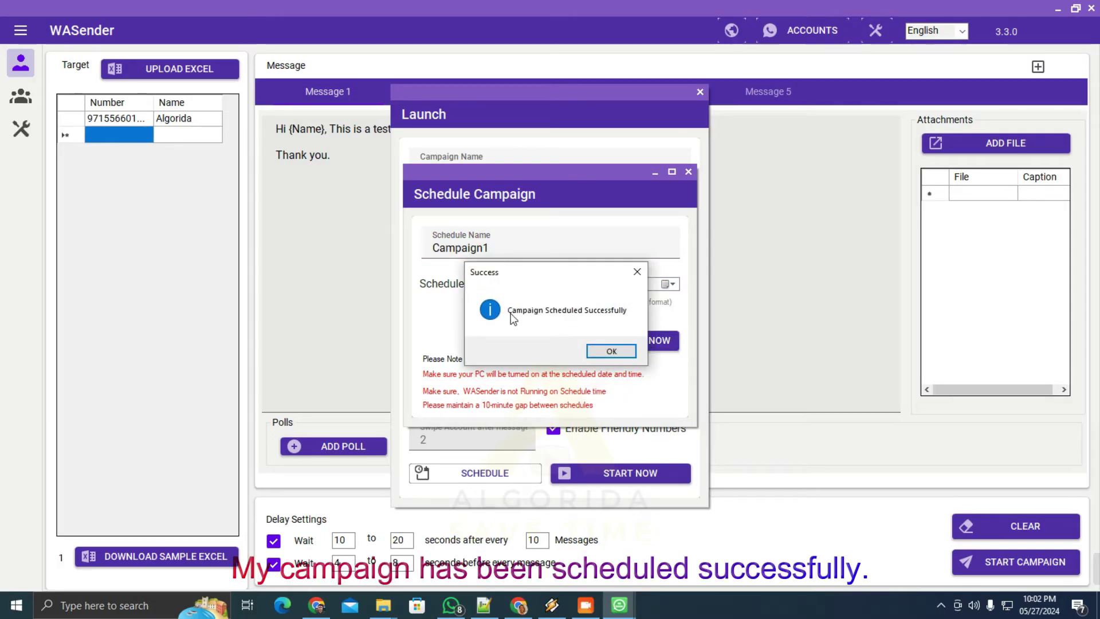
left_click(610, 351)
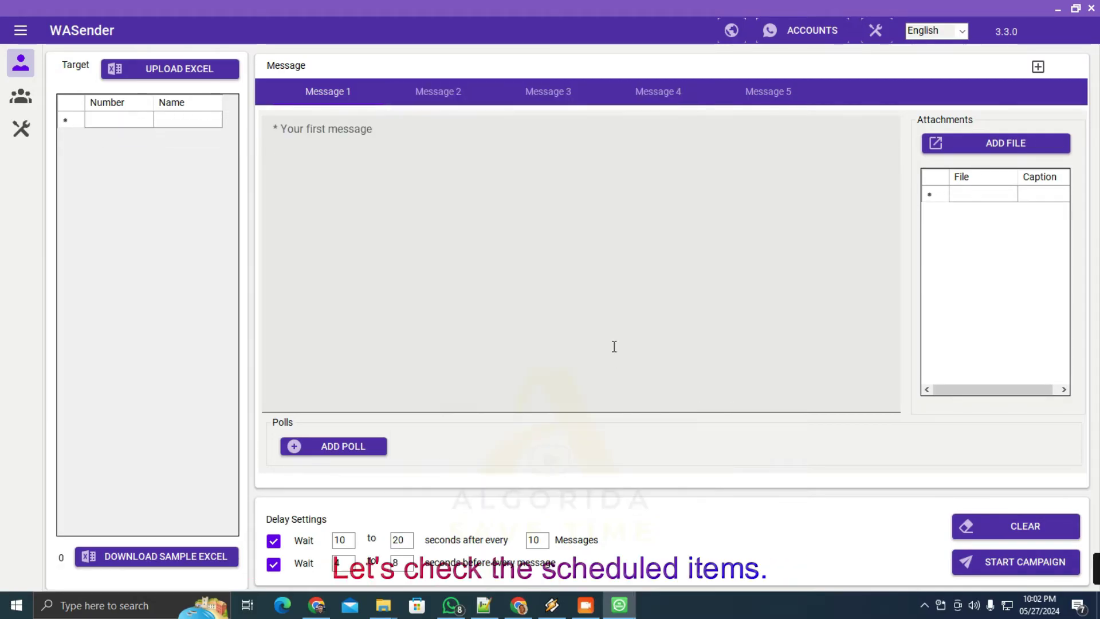
left_click(647, 263)
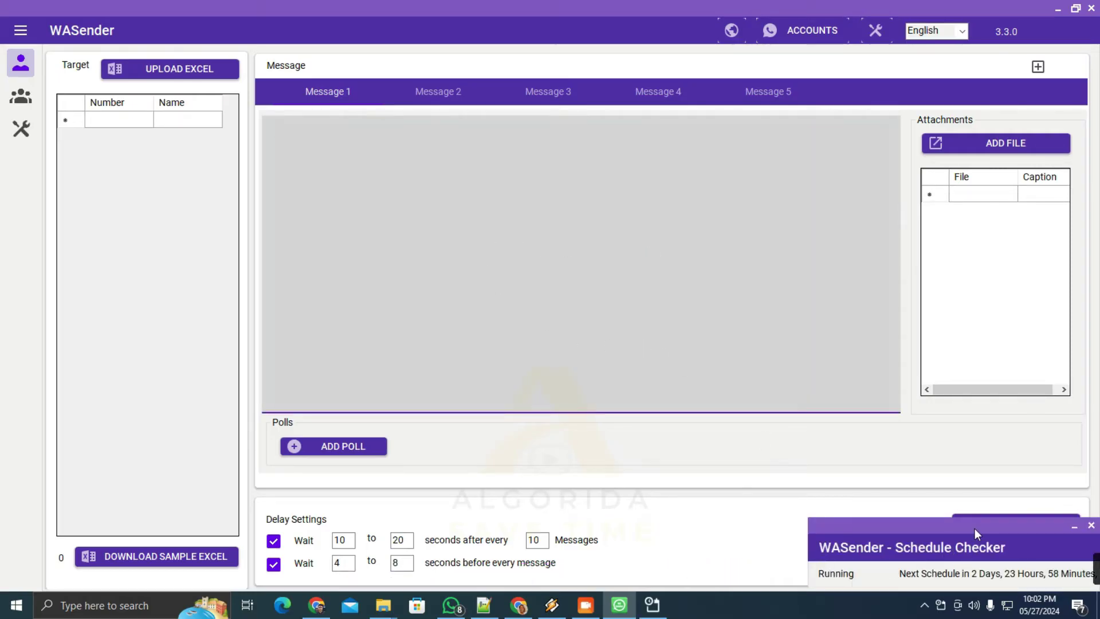
Delete the Campaign1 entry from All Schedules, confirm, and close the list
left_click_drag(974, 528, 923, 497)
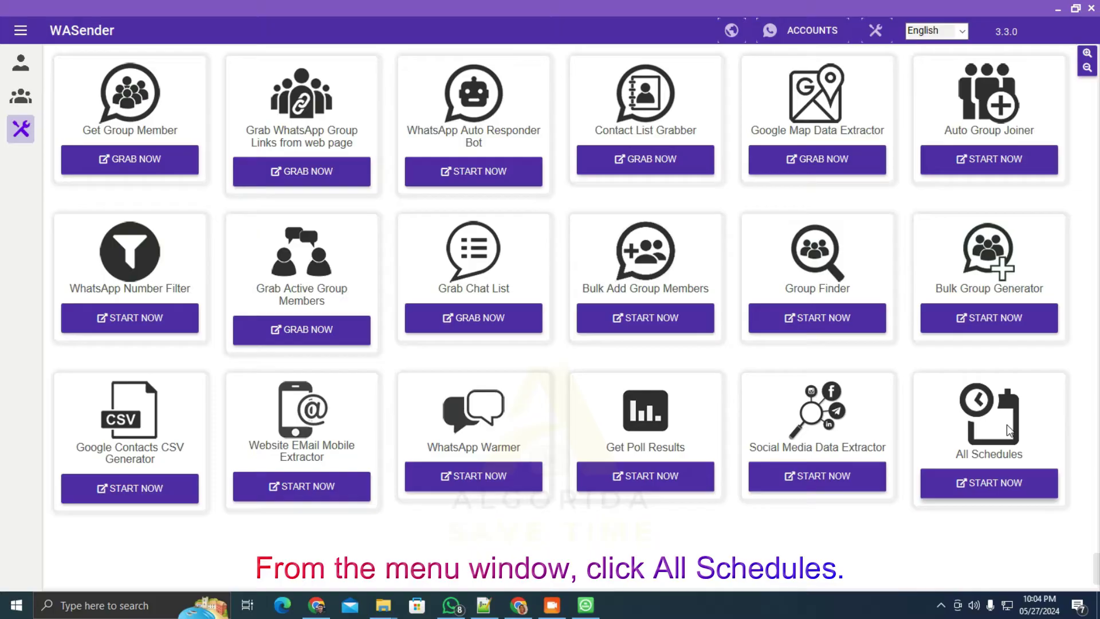
left_click(988, 486)
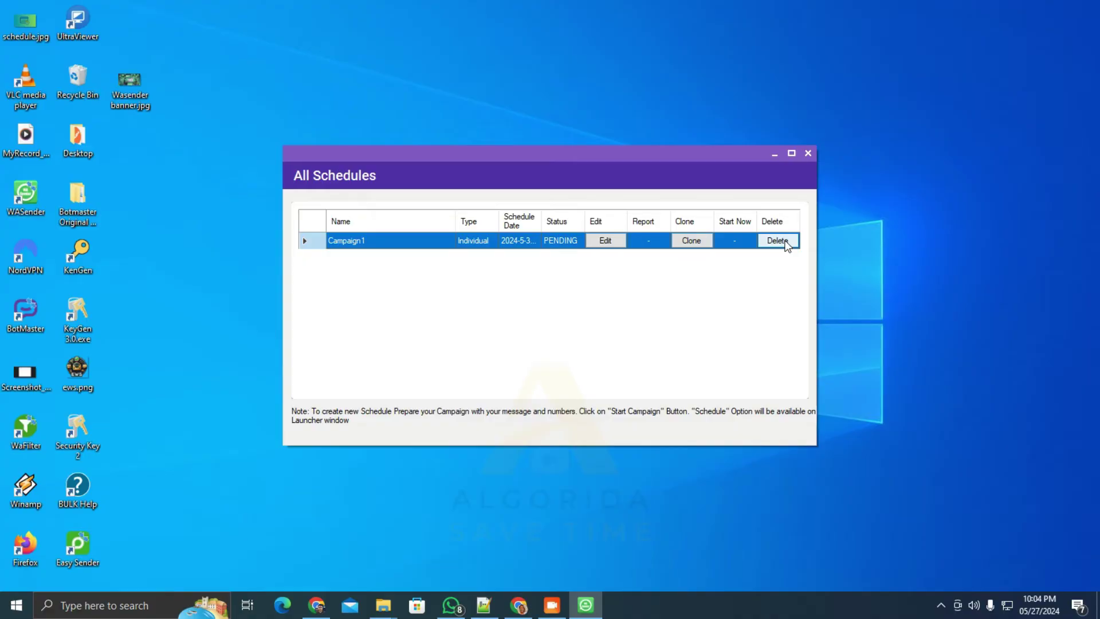
left_click(787, 241)
left_click(710, 332)
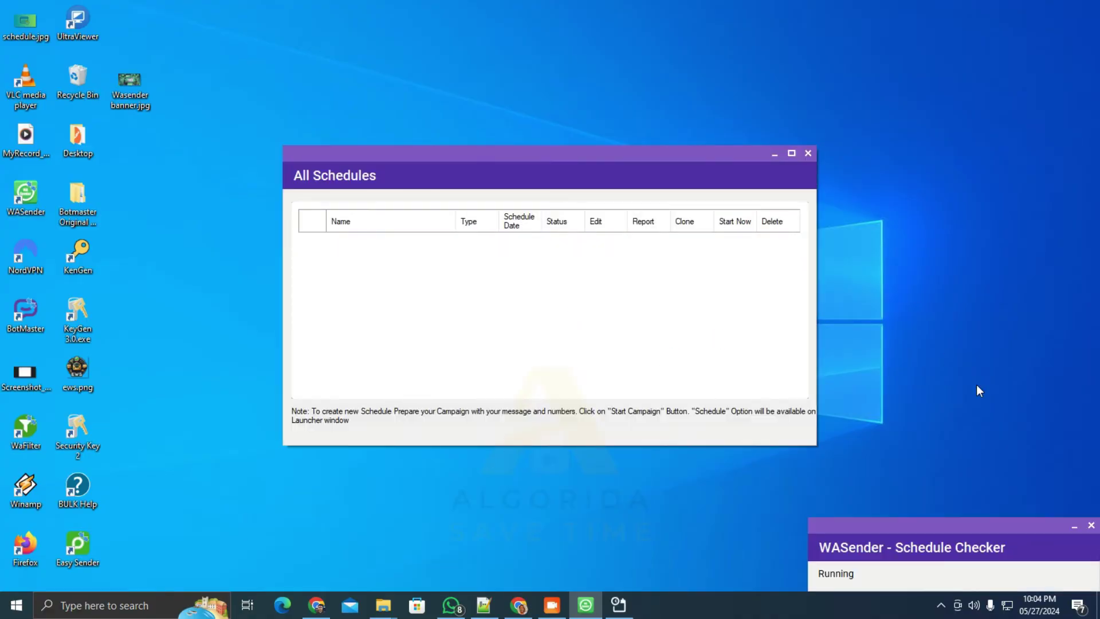
left_click(807, 153)
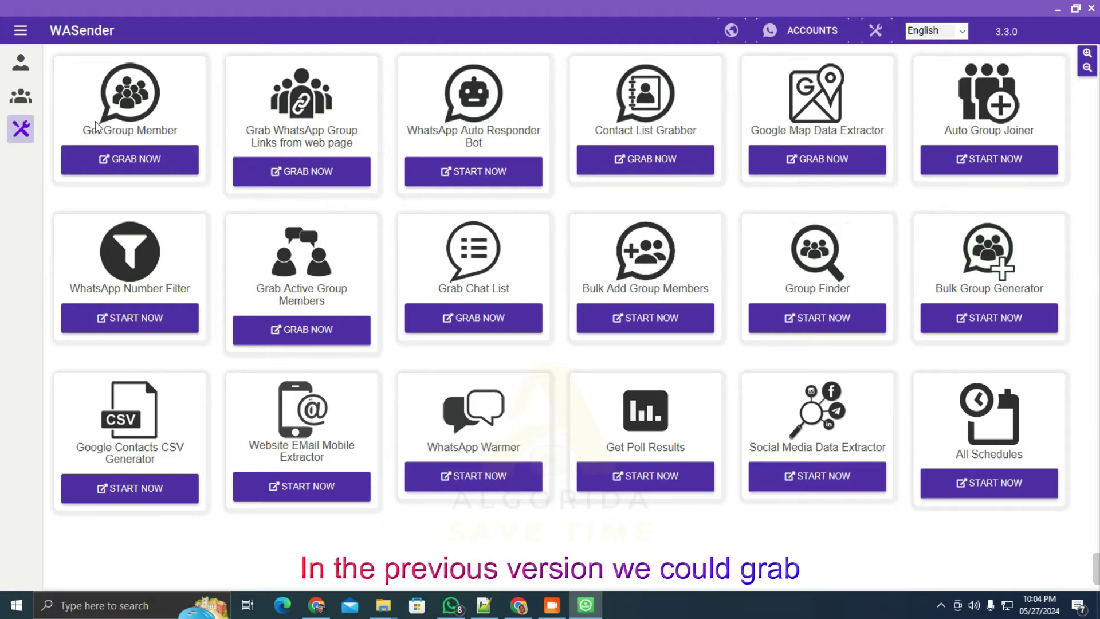
Grab Botmaster and Algorida Digital community members into Multiple_Community_Members.xlsx, replacing the old file
left_click(125, 150)
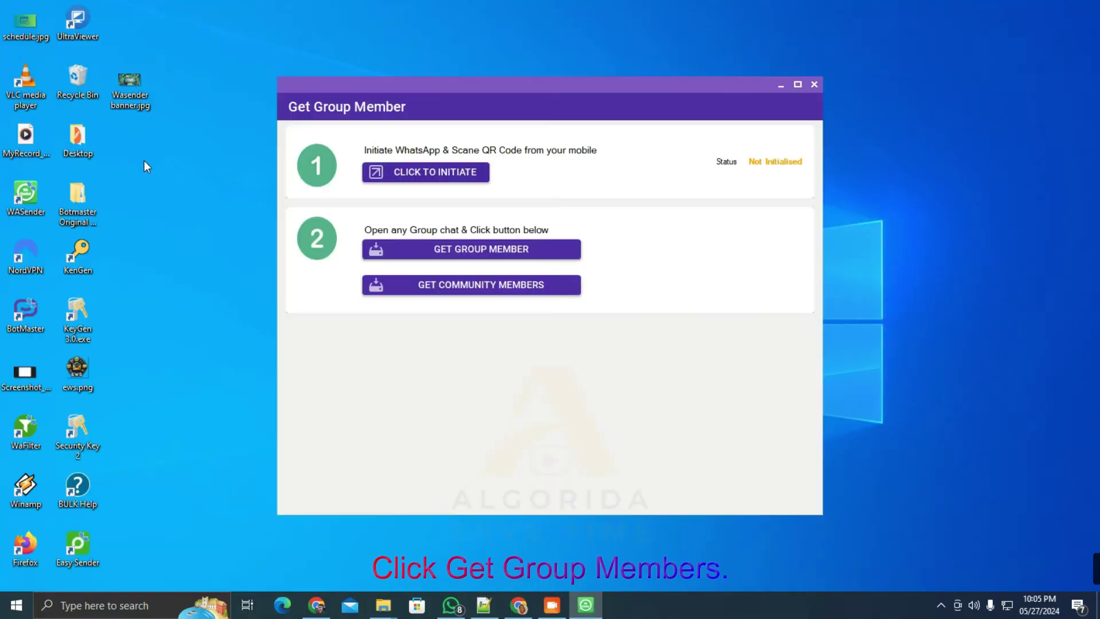
left_click(471, 173)
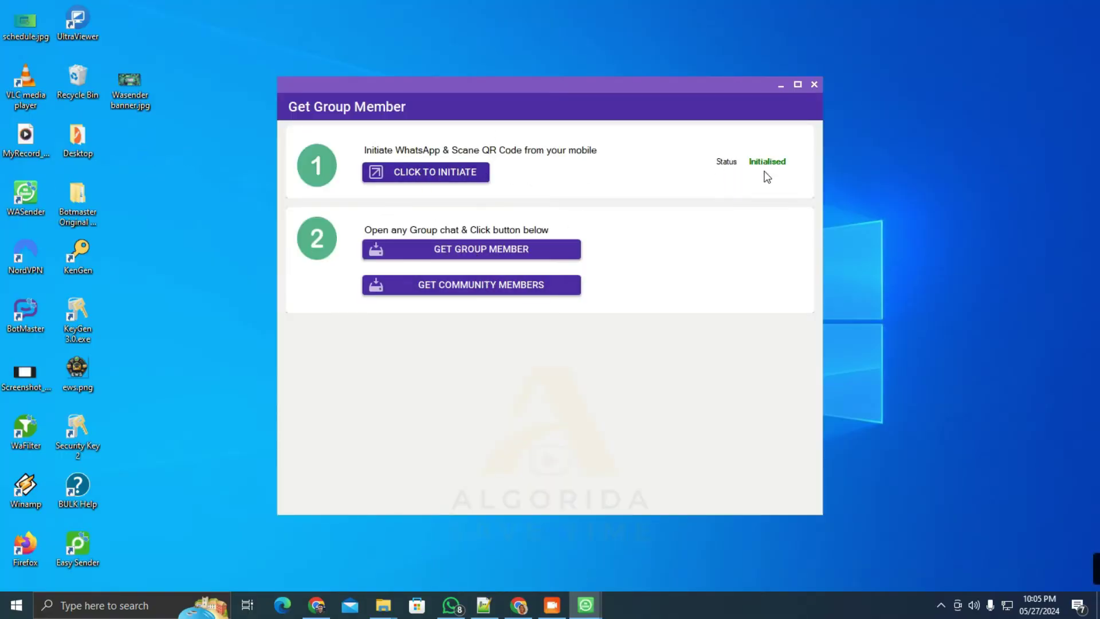
left_click(486, 284)
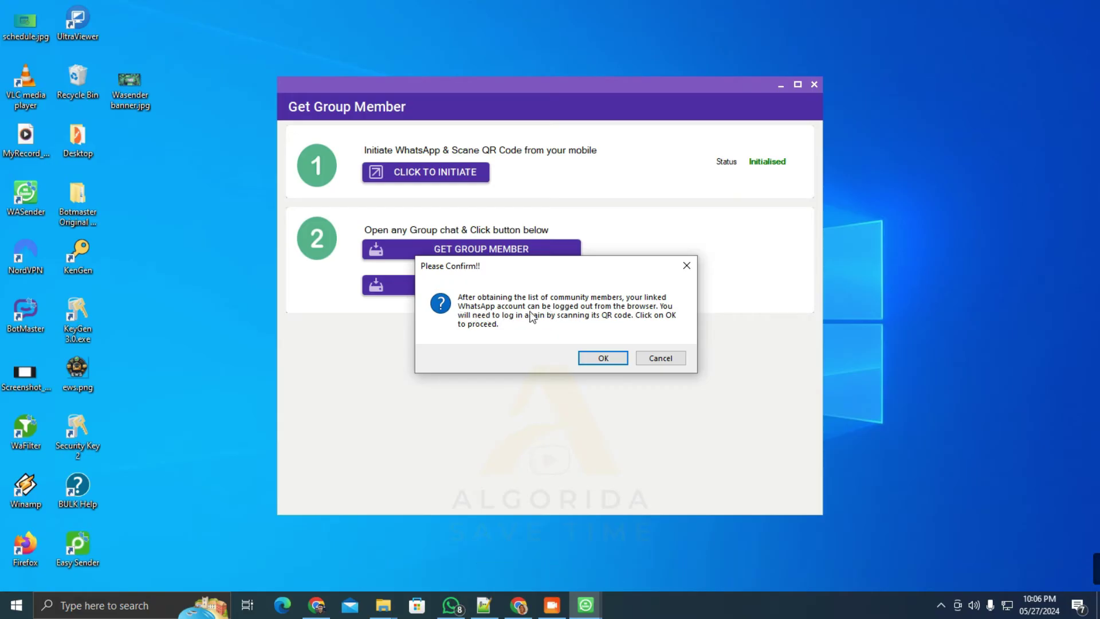
left_click(603, 358)
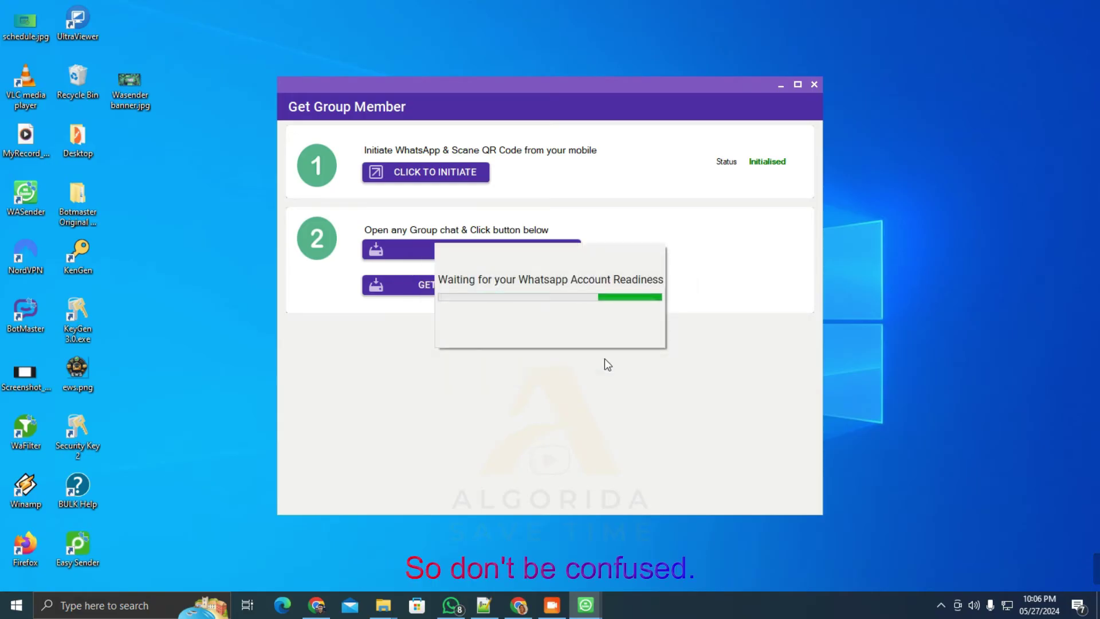
left_click(479, 259, "ctrl")
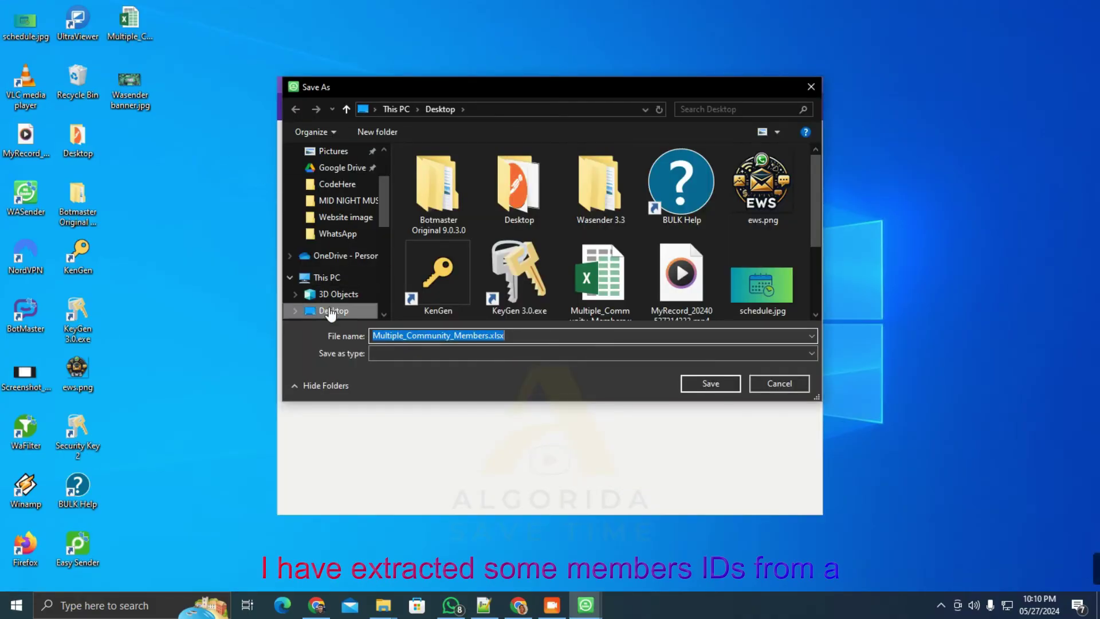
key("Return")
left_click(579, 304)
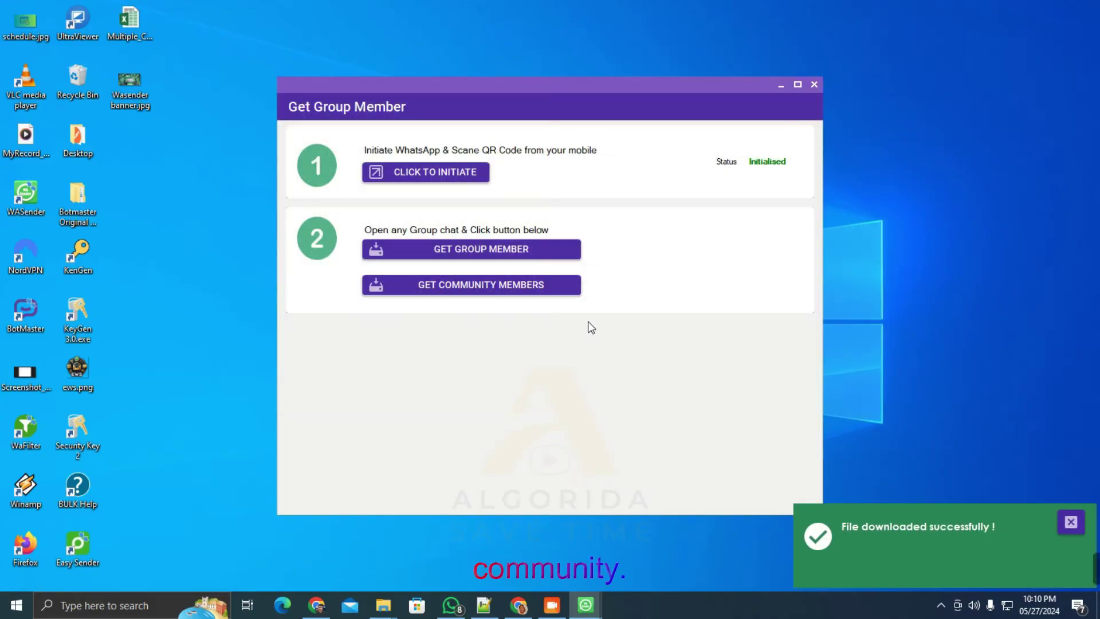
Open the exported members workbook and set the first message to 'Test message'
double_click(140, 40)
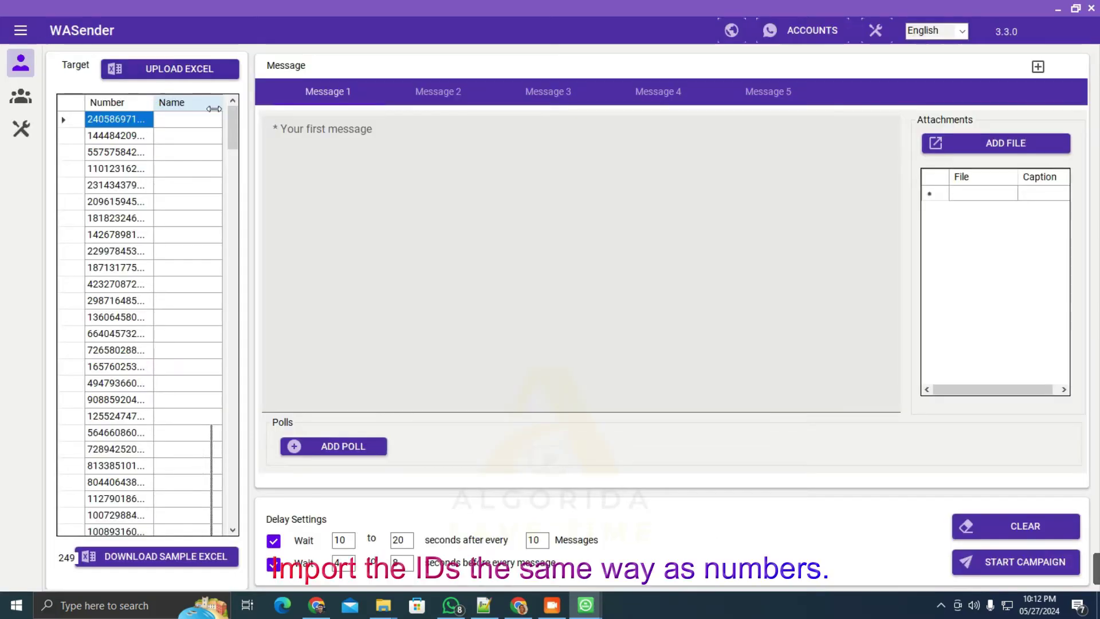
left_click(420, 189)
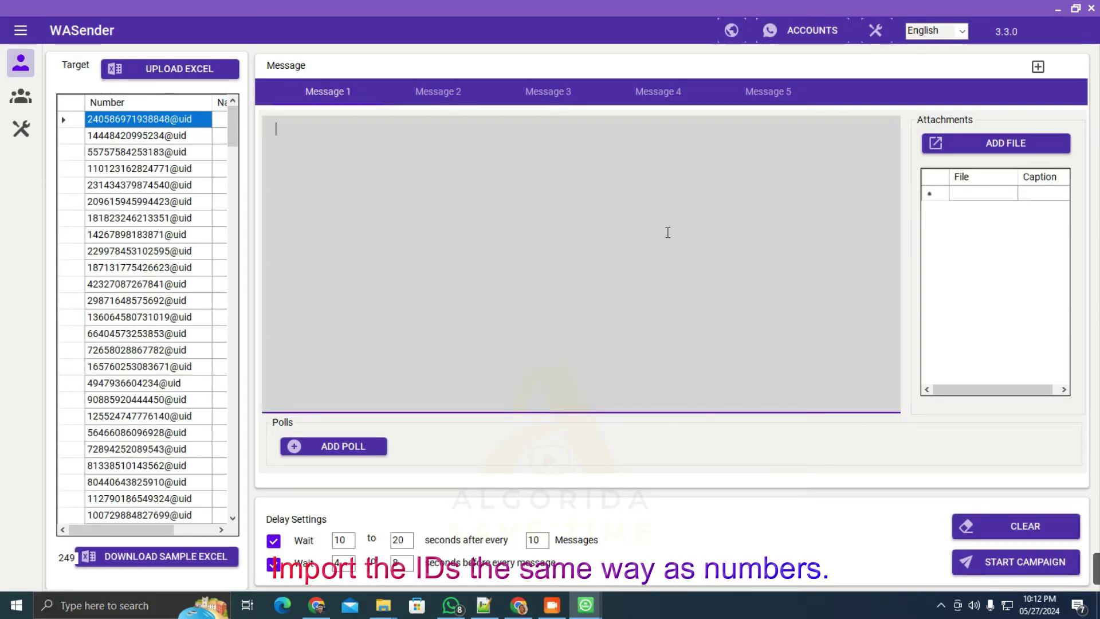
type("Test message")
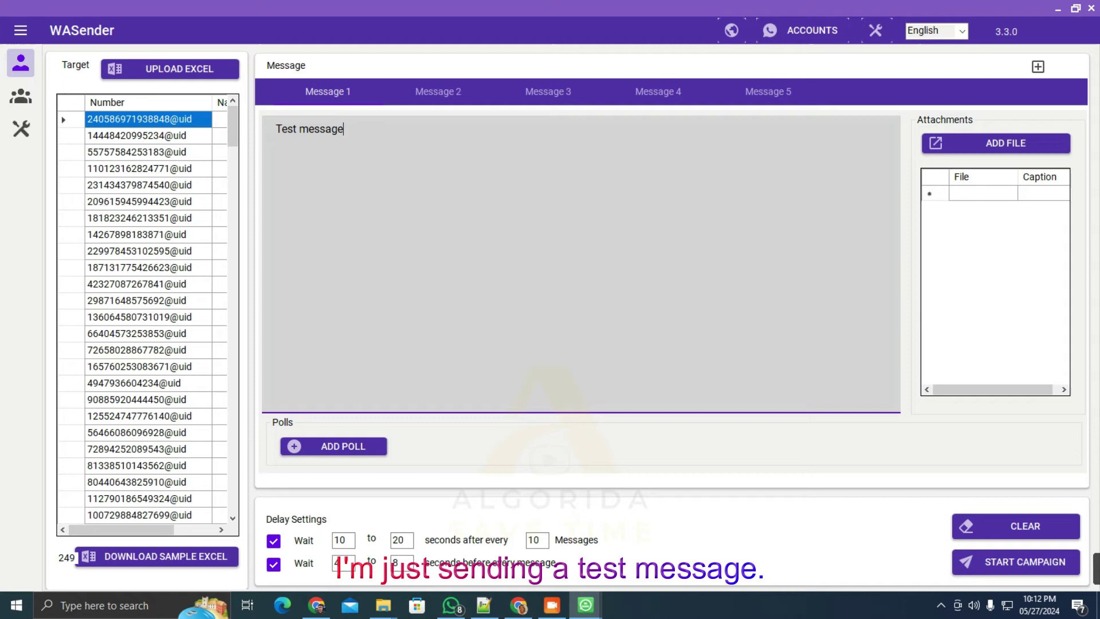
type(" from")
key("ctrl+a")
key("BackSpace")
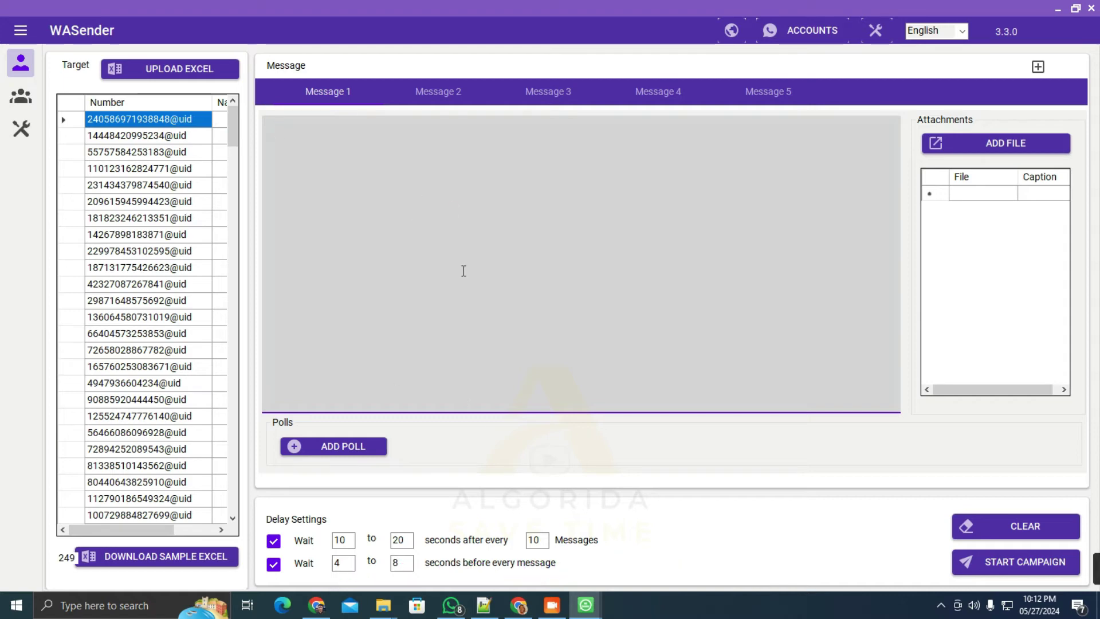
type("Test message")
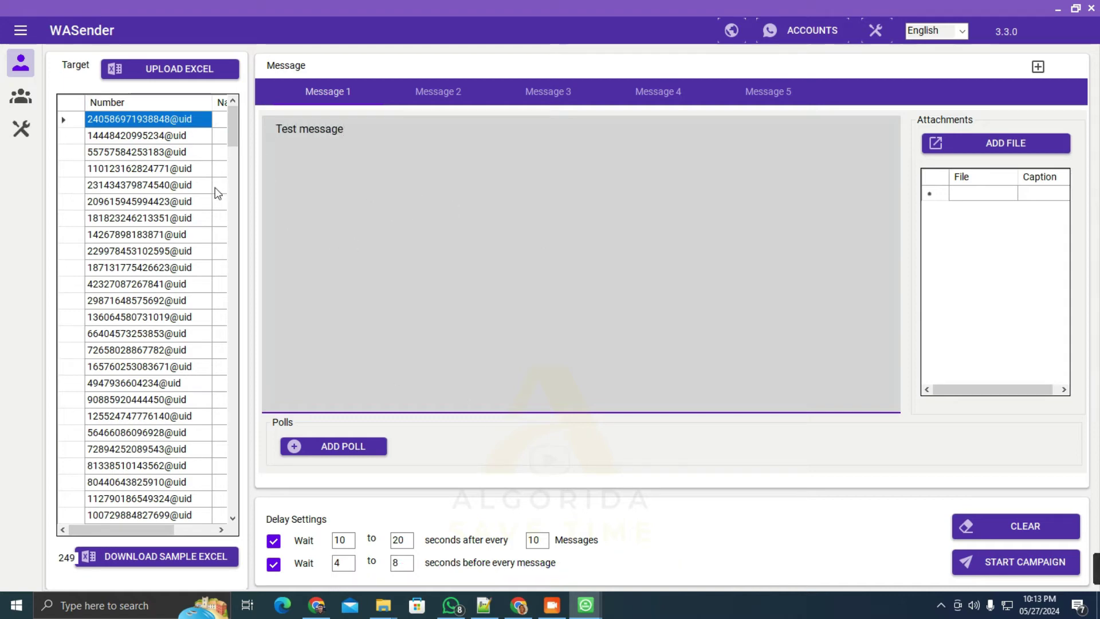
Start campaign 'Community testing' immediately in UnSafe Mode and open its WhatsApp session
left_click(1056, 561)
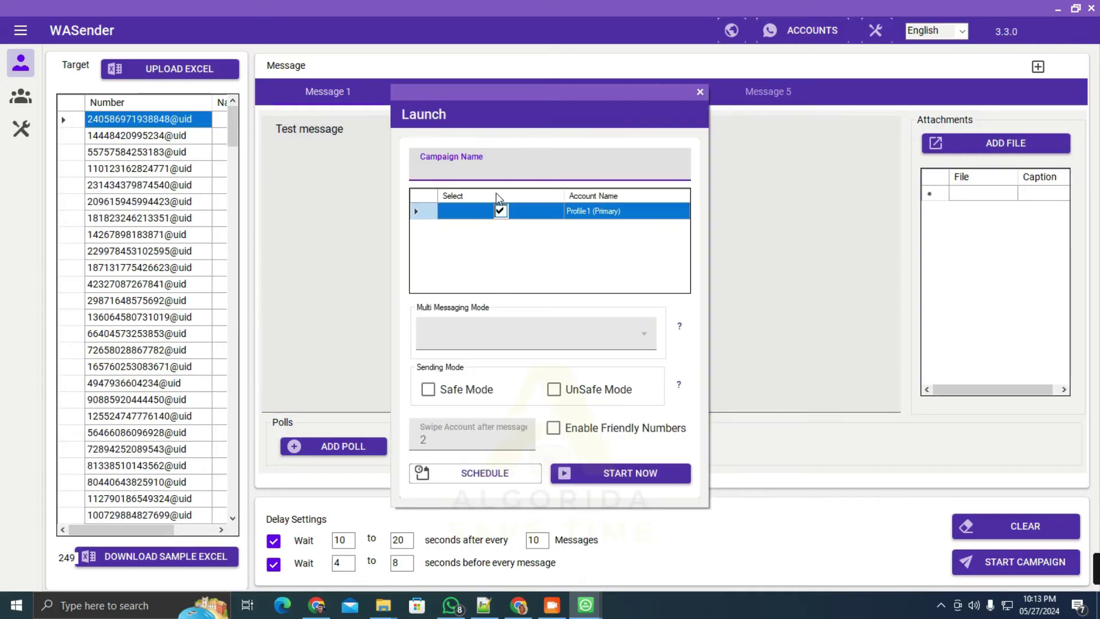
type("Community testing")
left_click(553, 389)
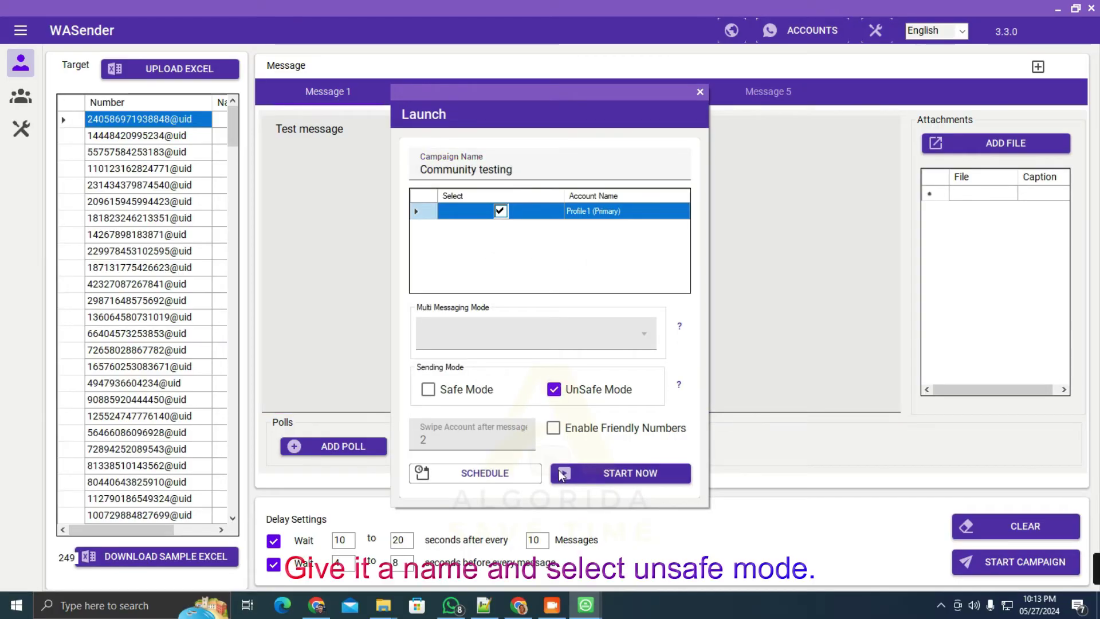
left_click(561, 471)
left_click(419, 179)
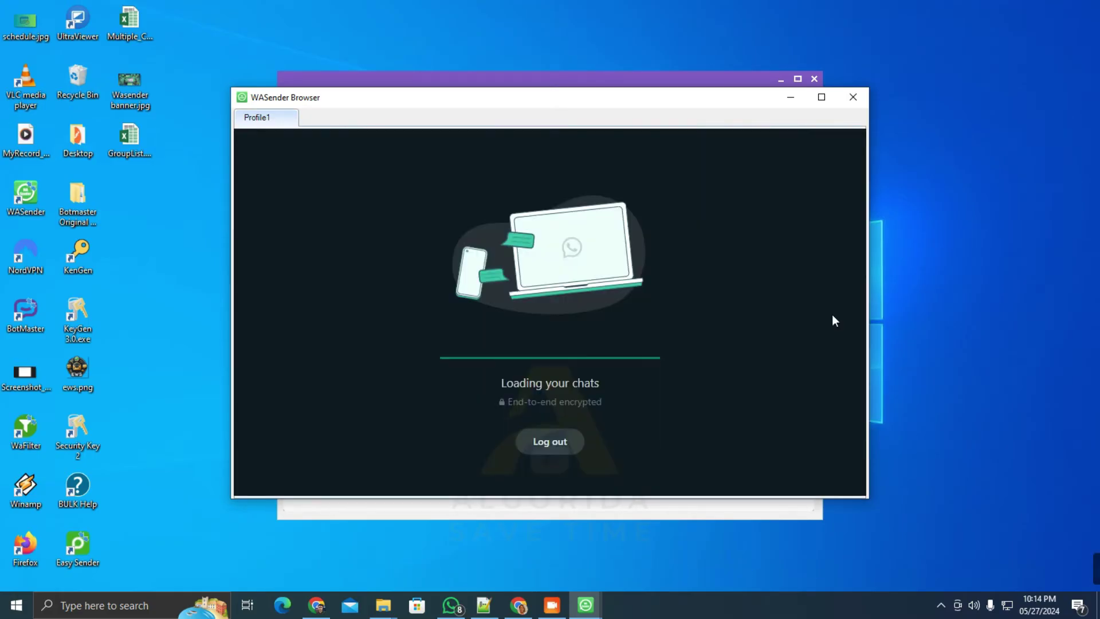
Start the Community testing campaign and review its Chrome report of 5 successes and 244 failures
left_click(673, 72)
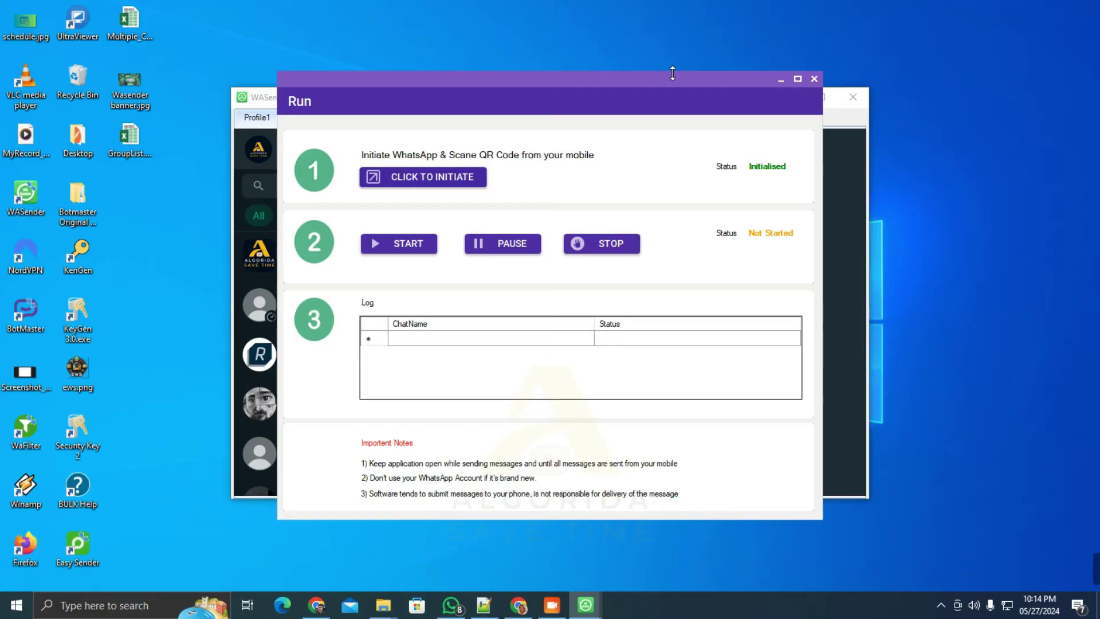
left_click(419, 249)
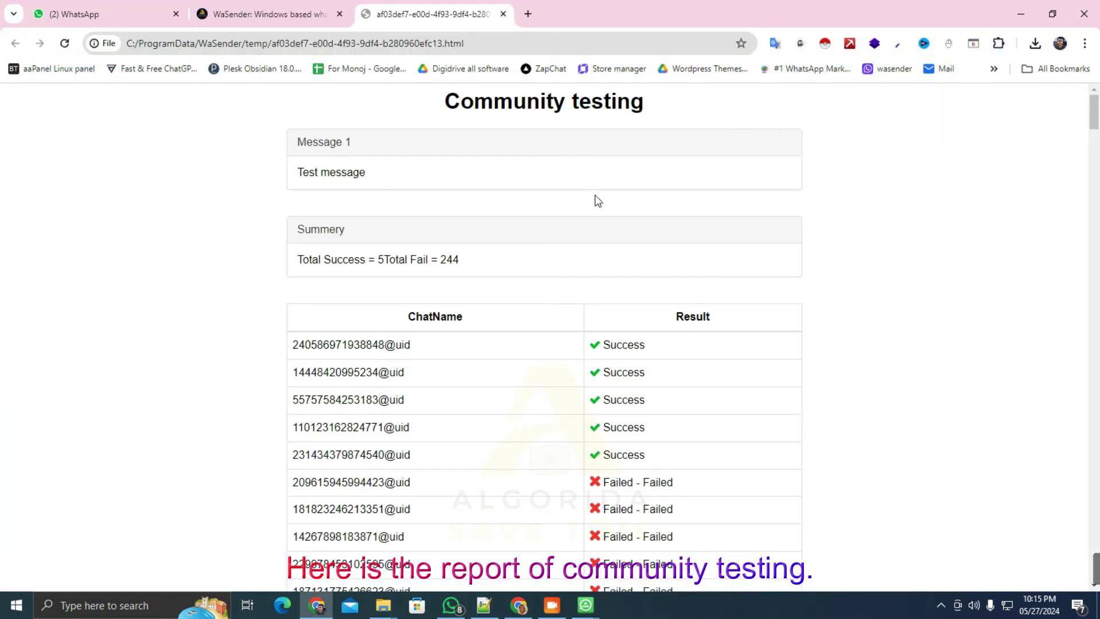
double_click(498, 102)
left_click(319, 289)
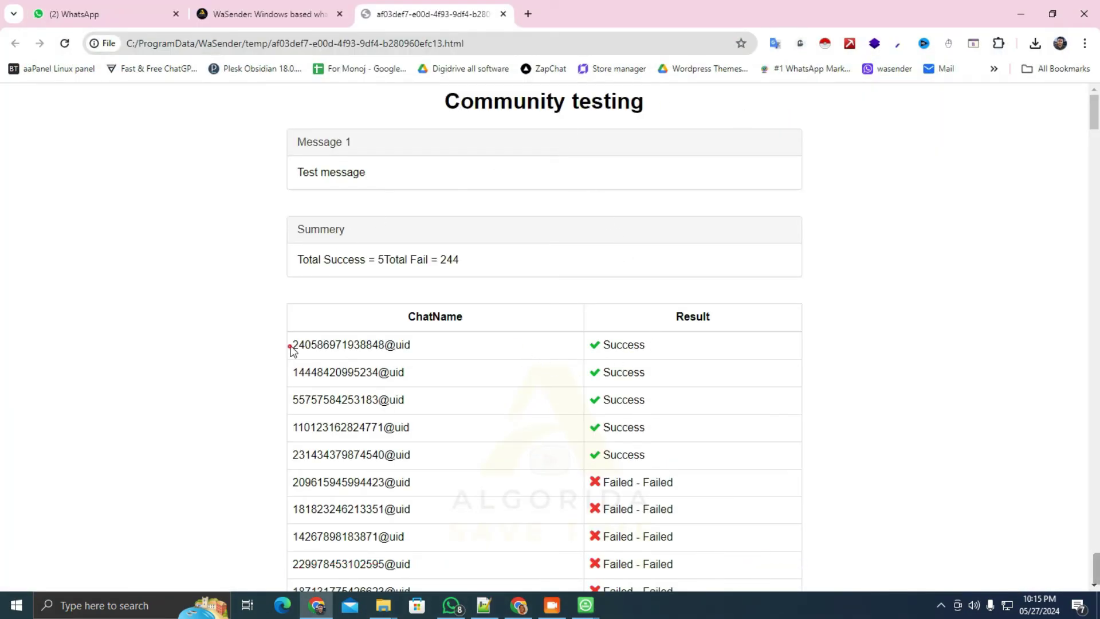
left_click_drag(290, 347, 417, 347)
left_click(598, 350)
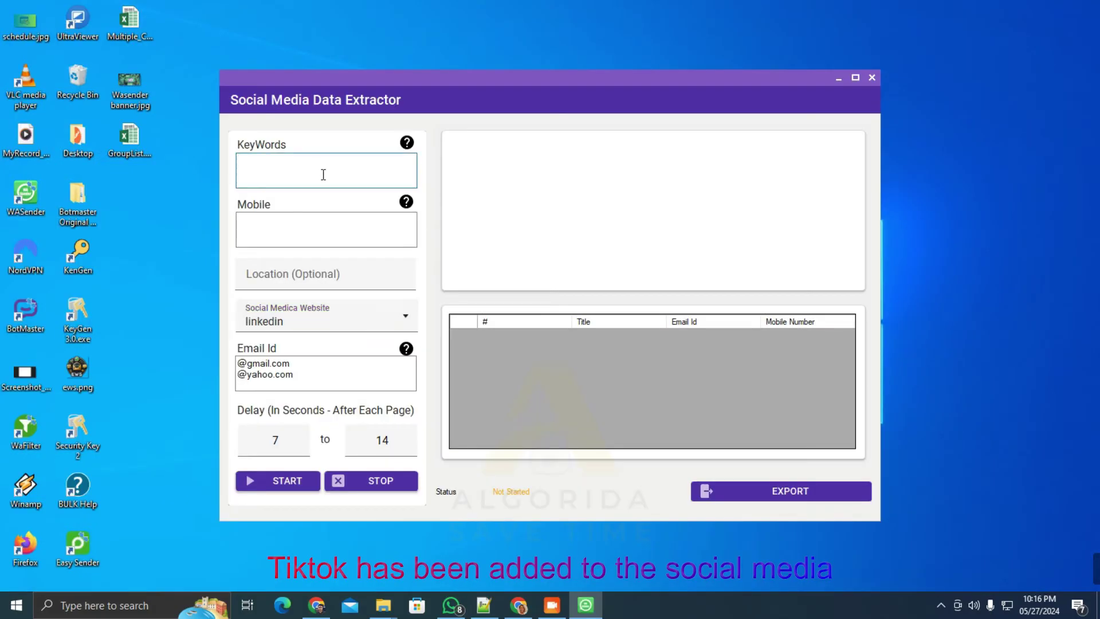
Set up a TikTok search for 't shirt' with country code 91 and a 10–20 delay
type("t shi")
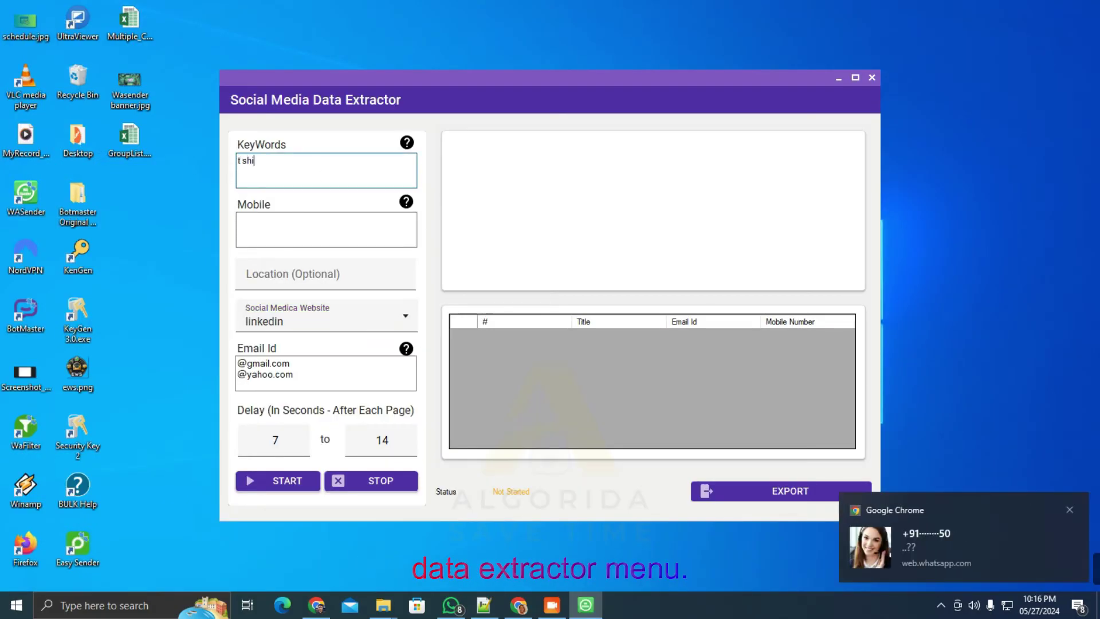
type("rt")
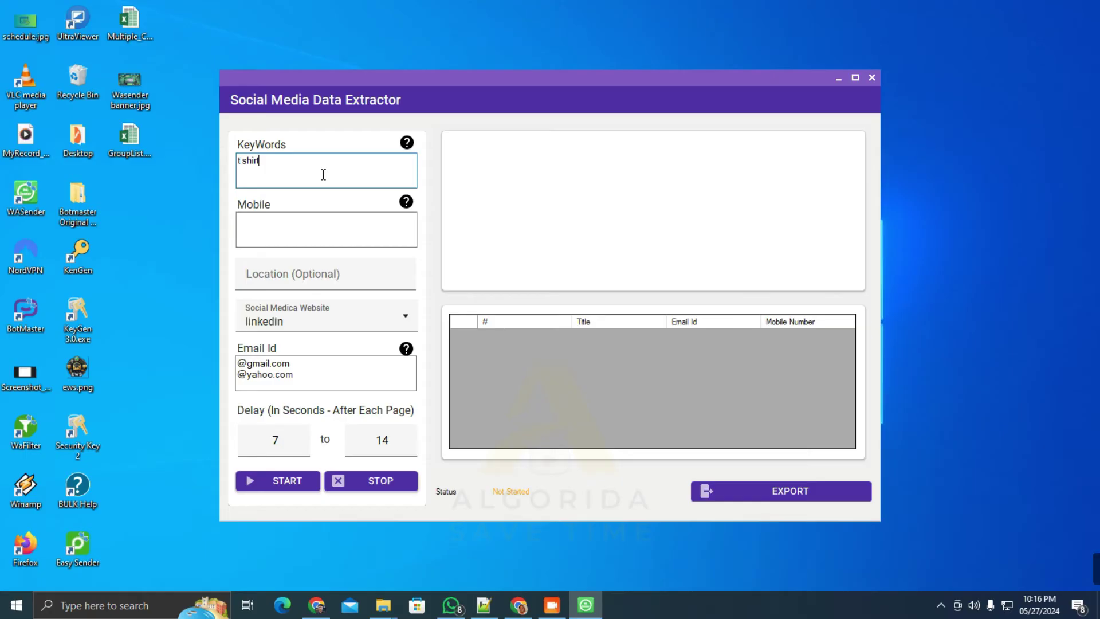
left_click(289, 243)
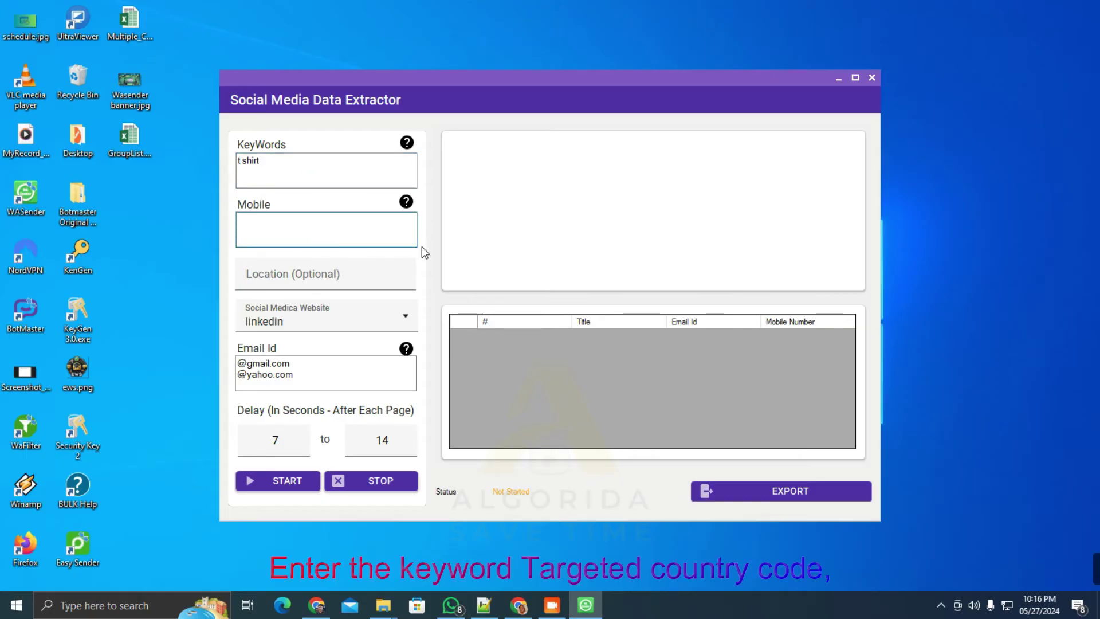
type("91")
left_click(321, 317)
left_click(290, 433)
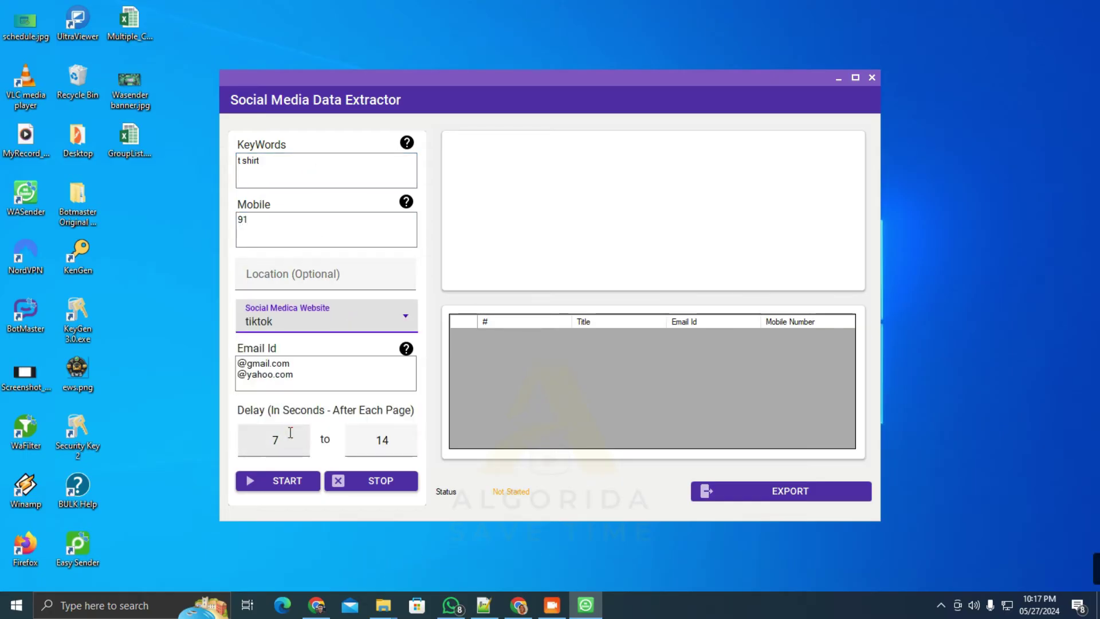
type("10")
key("Tab")
type("20")
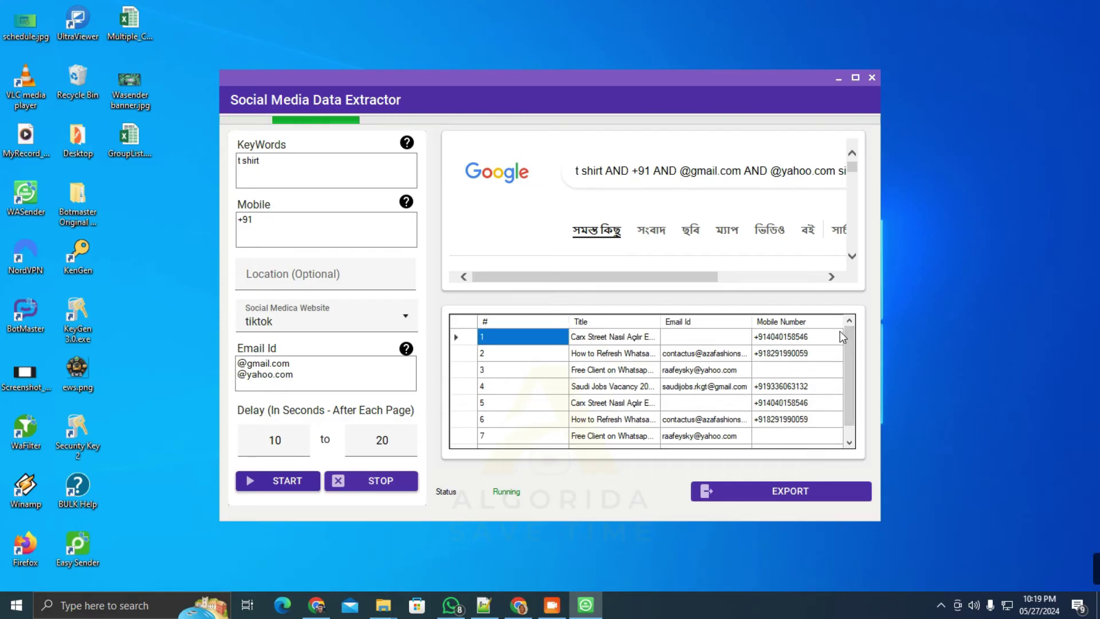
Stop the extraction and export the results with '_tshirt' added to the file name
left_click(383, 481)
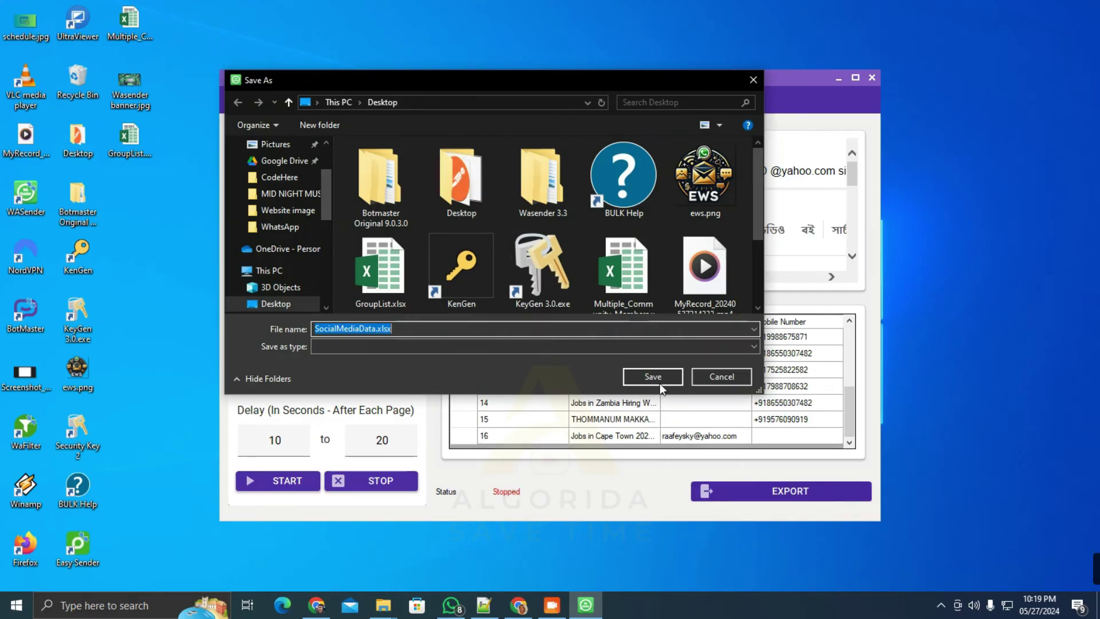
left_click(372, 328)
type("_tshirt")
left_click(659, 376)
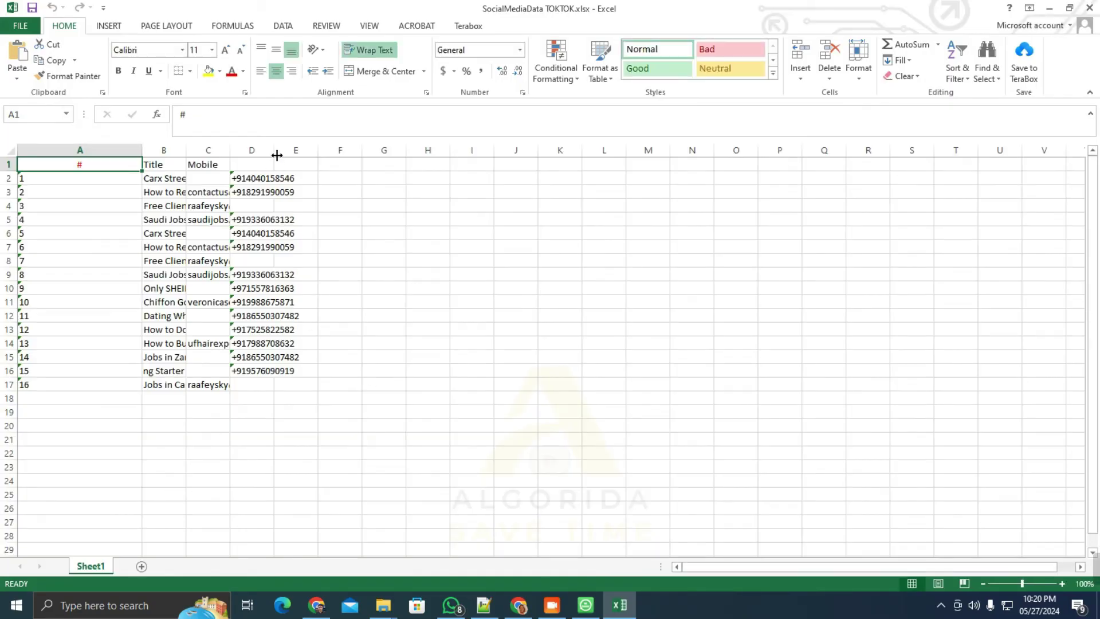
In Excel, auto-fit columns B and C and move the Mobile header from C1 to D1
left_click_drag(164, 150, 210, 150)
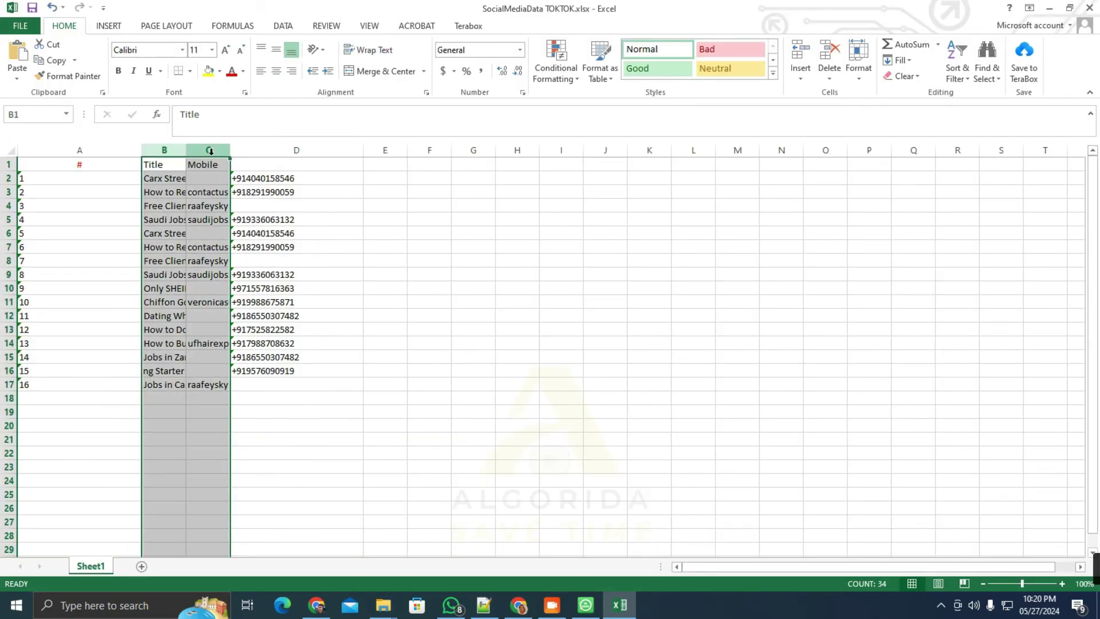
double_click(231, 150)
left_click(567, 164)
left_click_drag(569, 171, 716, 166)
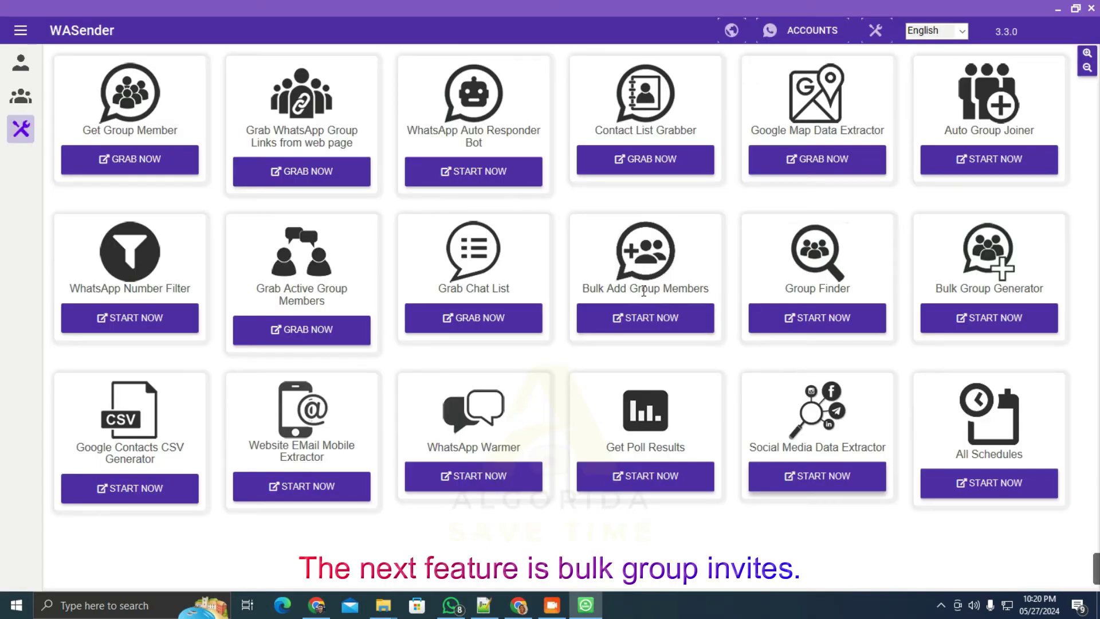
Open the Bulk Add Group Members tool
left_click_drag(606, 286, 681, 296)
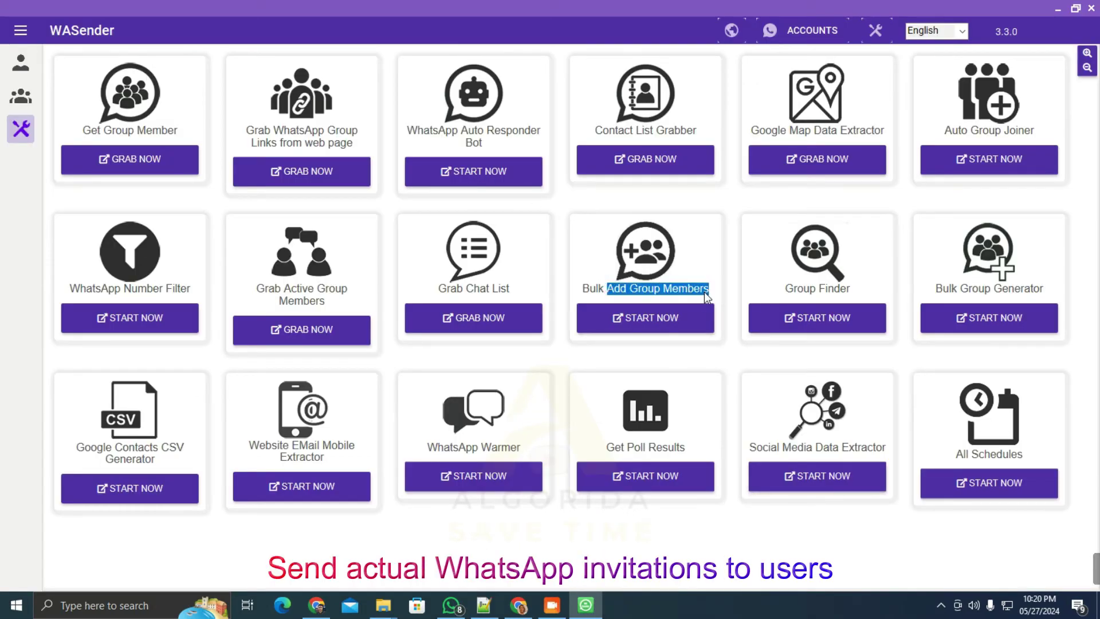
left_click(647, 290)
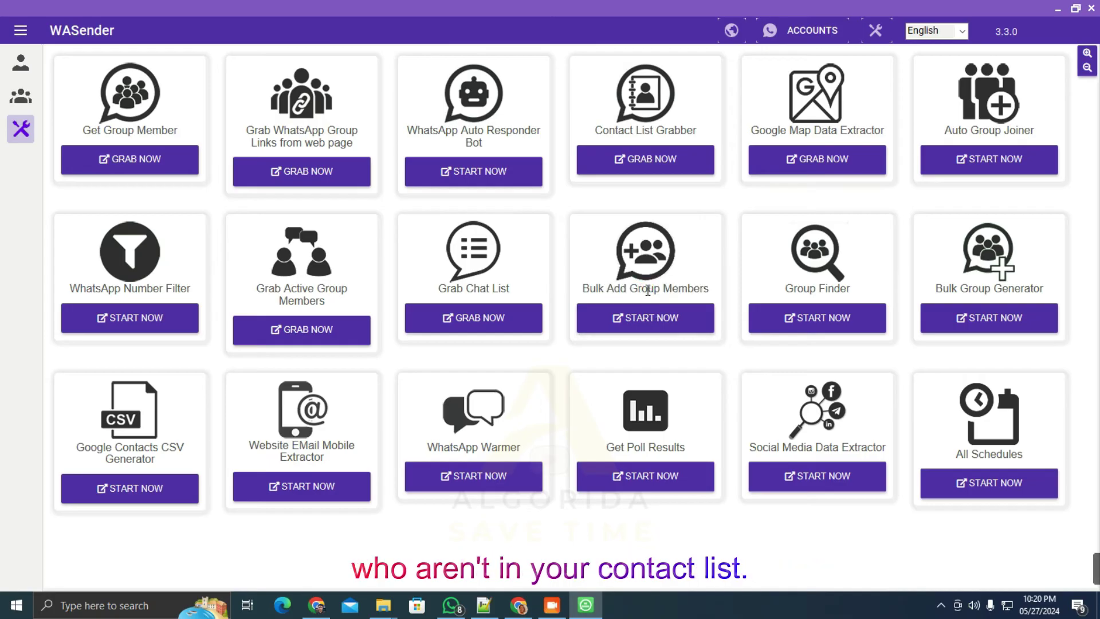
left_click(665, 325)
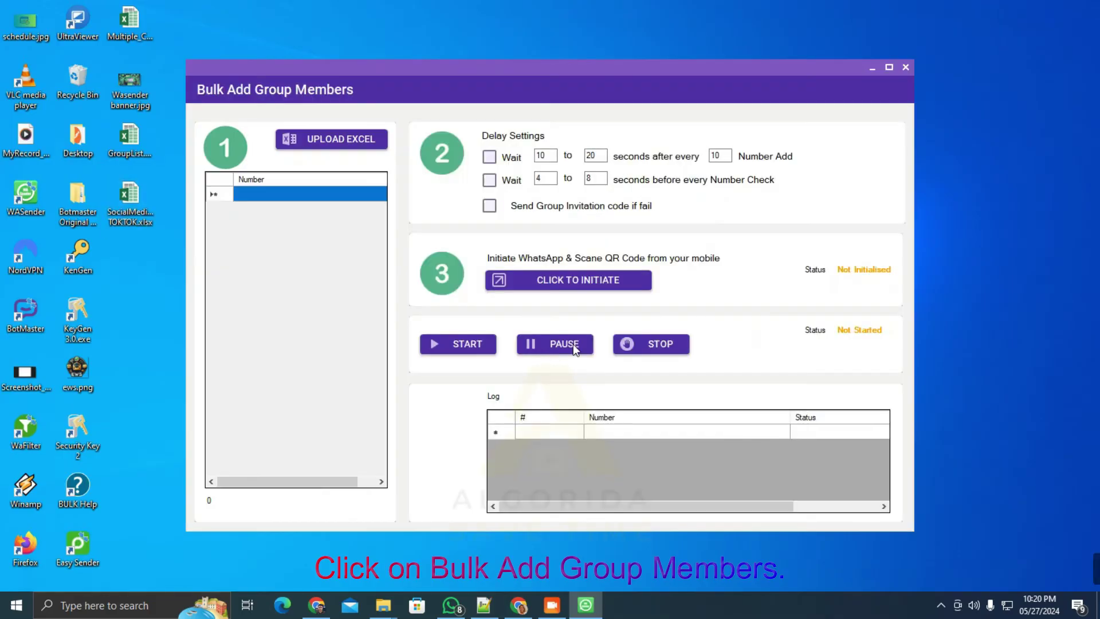
Load Multiple_Group_Members.xlsx, start adding its numbers to the chosen group, then close the tool
left_click(331, 139)
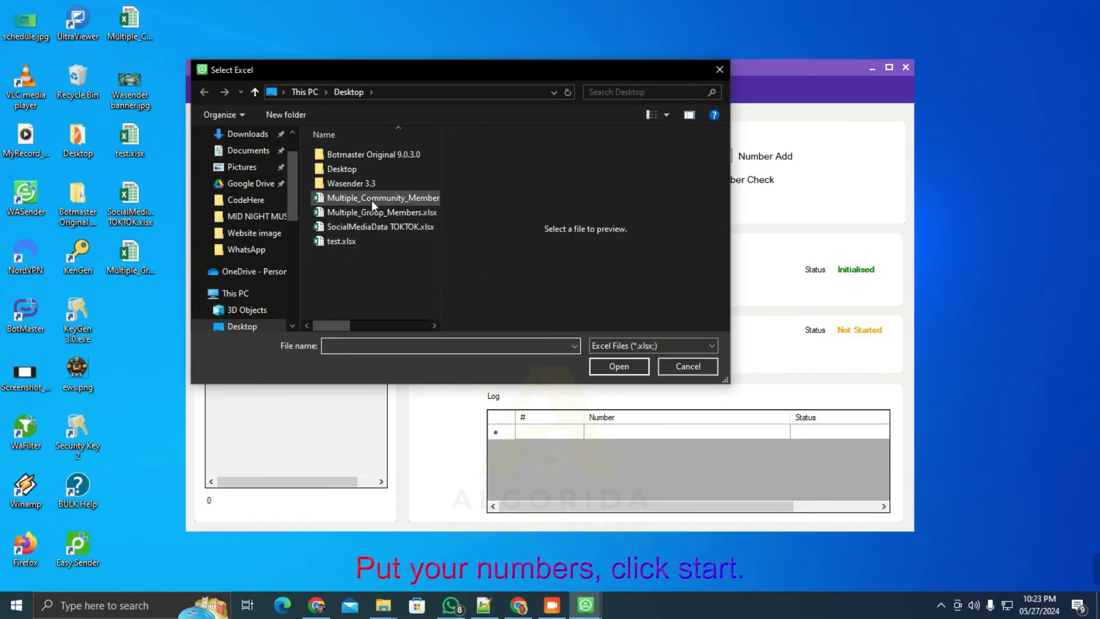
left_click(375, 217)
left_click(601, 366)
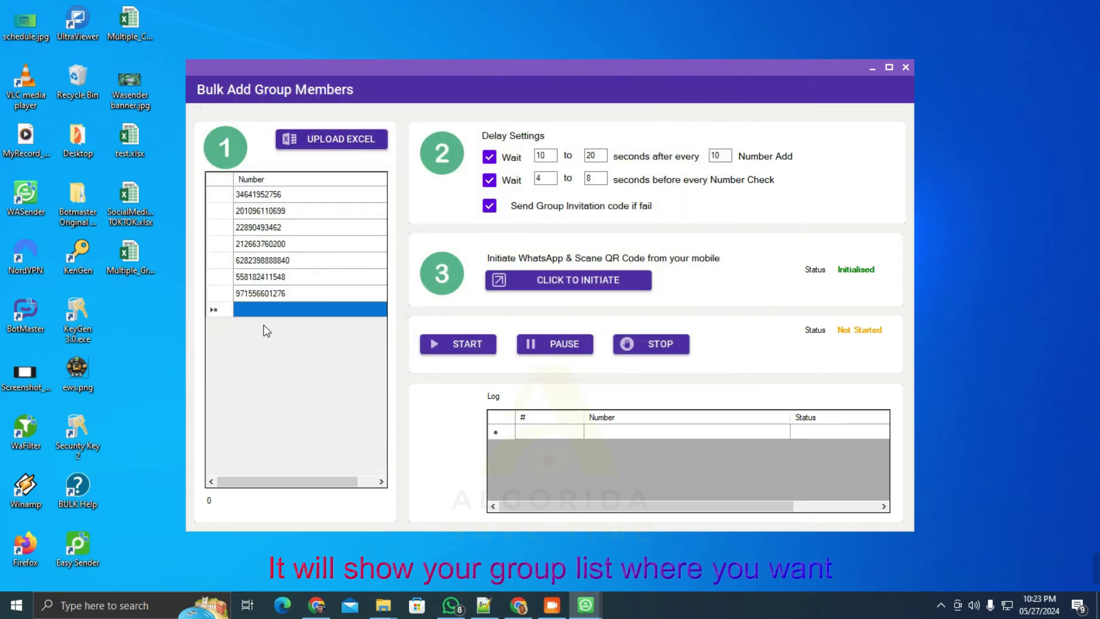
left_click(458, 343)
left_click(447, 362)
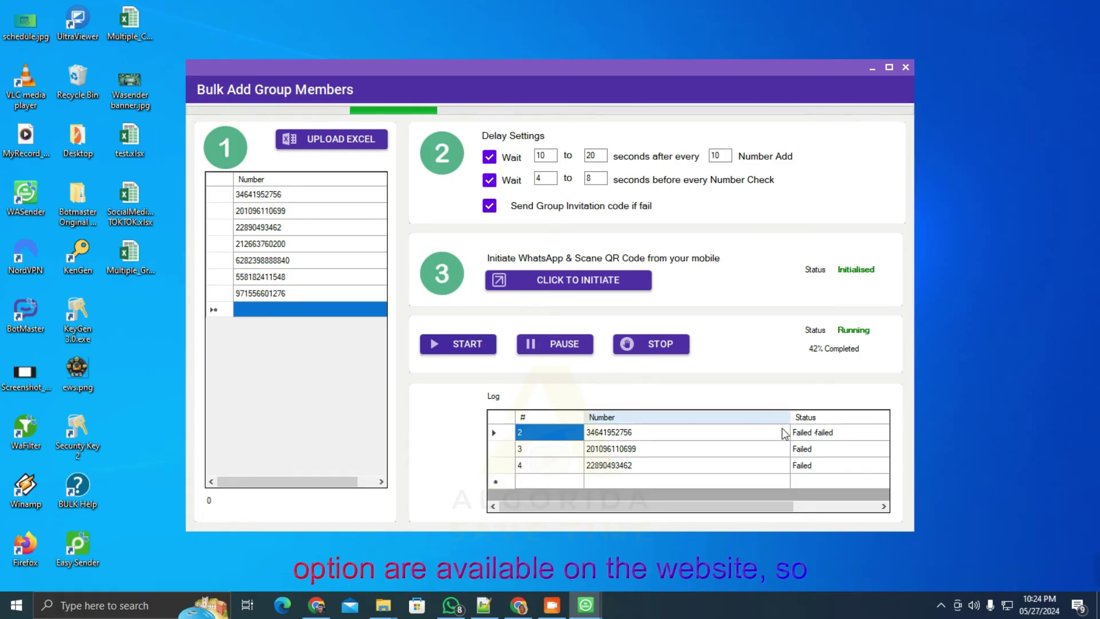
left_click(902, 70)
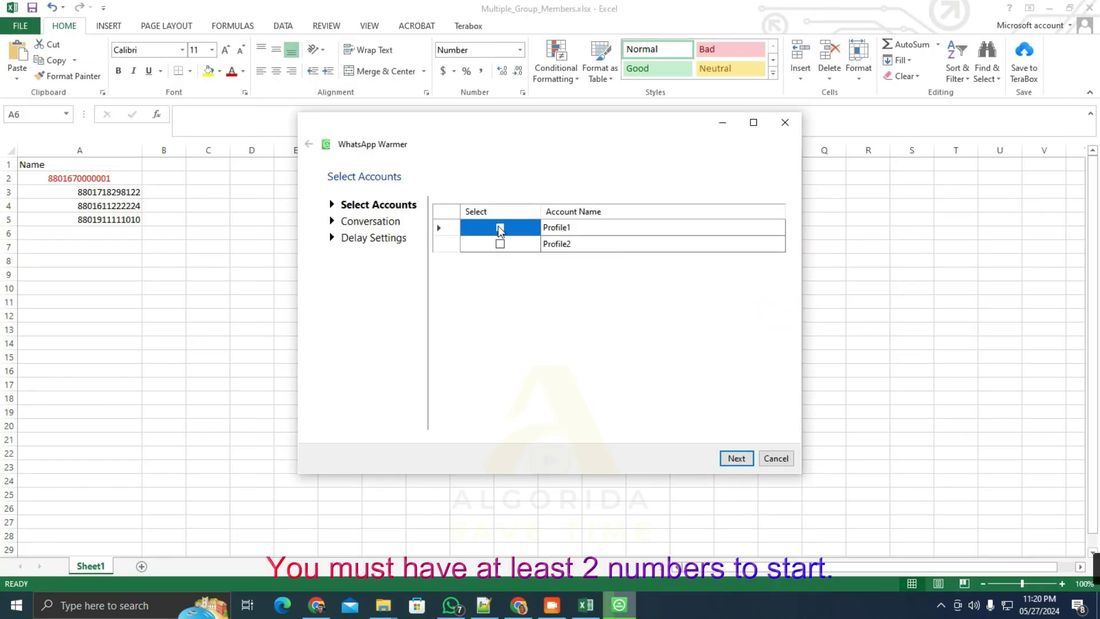
Select Profile1 and Profile2 for warming and look over the conversation script
left_click(500, 235)
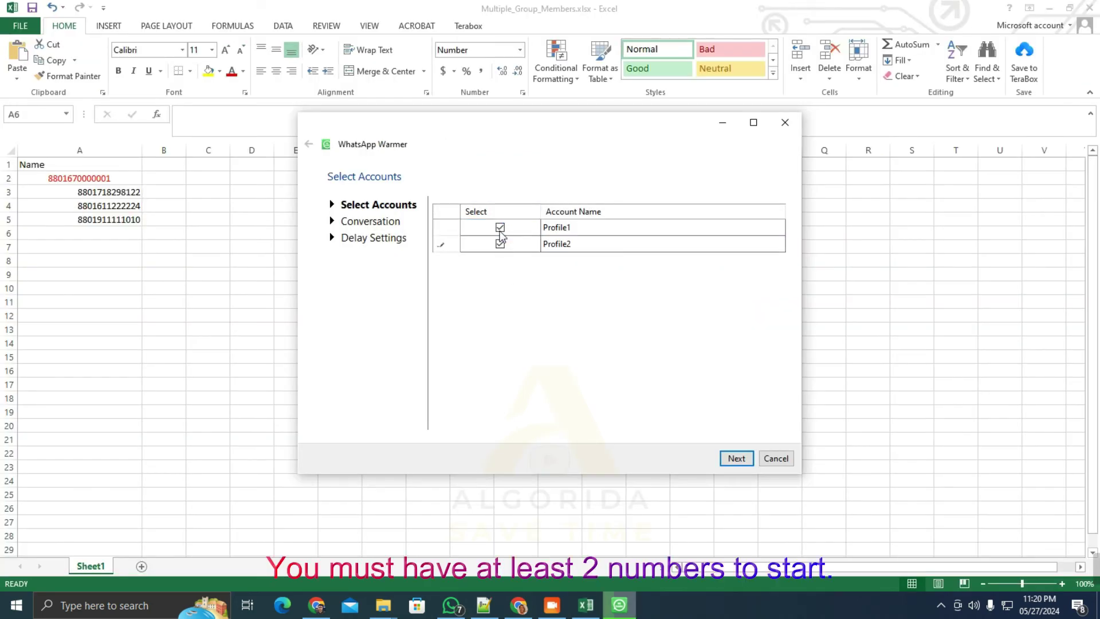
left_click(736, 457)
left_click_drag(636, 233, 617, 422)
left_click(627, 315)
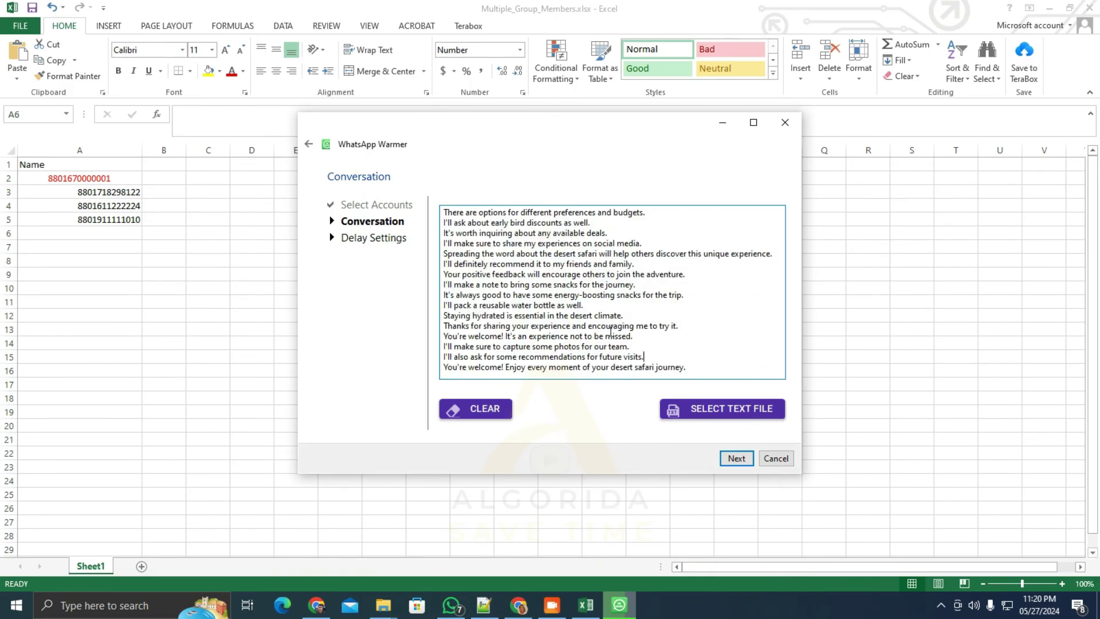
left_click(737, 458)
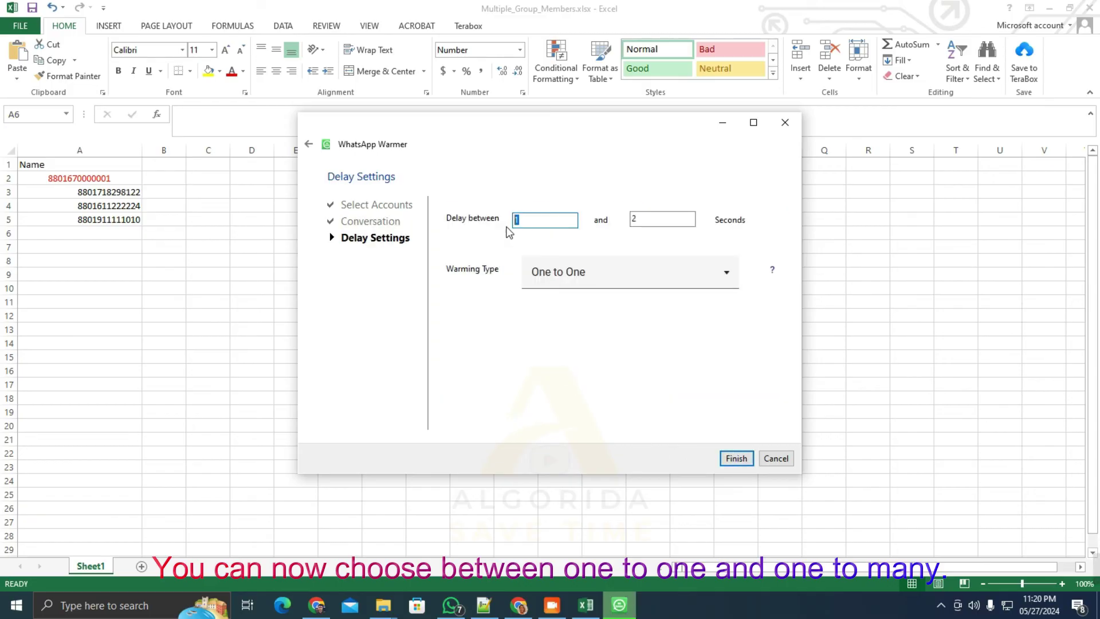
Set the warming delay to 5–10 seconds, view the warming types, and show the interface languages
type("5")
key("Tab")
type("10")
left_click(604, 273)
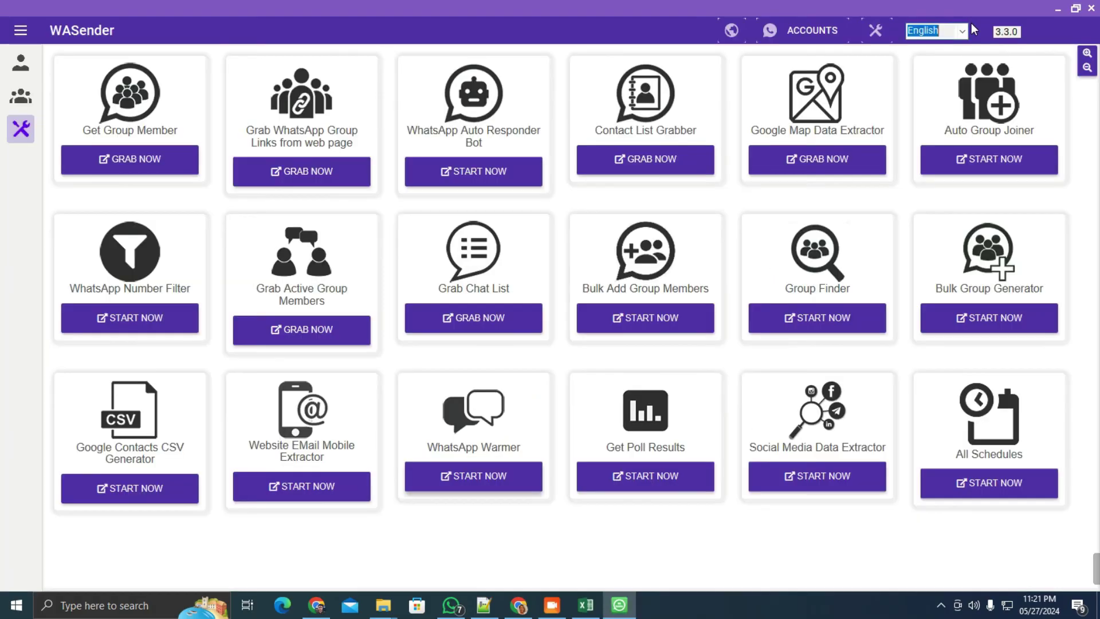
left_click(962, 31)
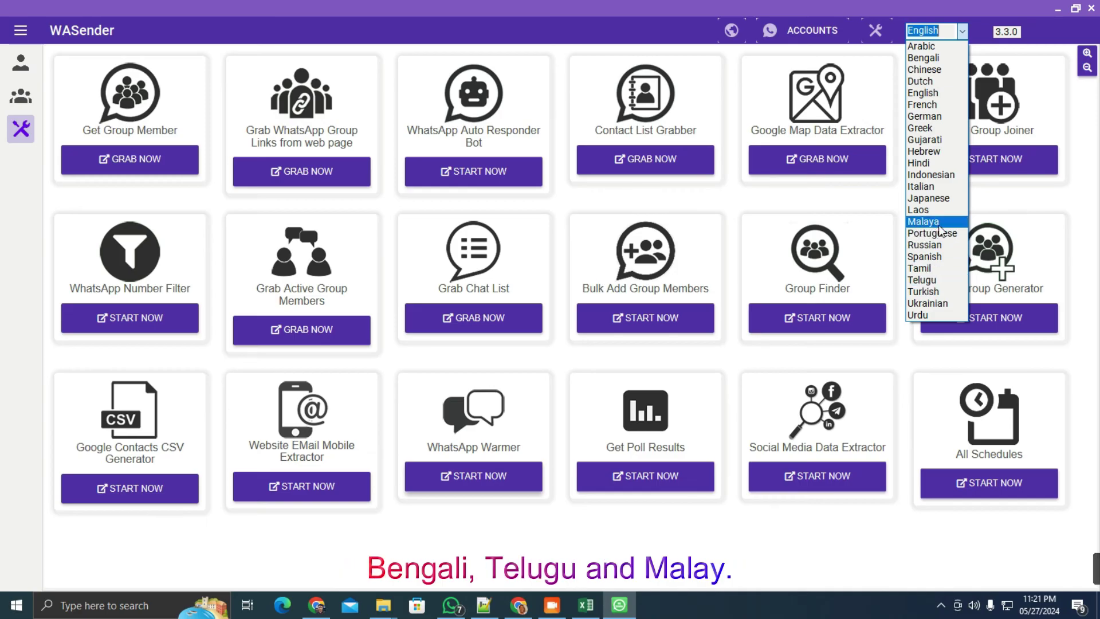
Keep English as the language, enable Ignore link preview in general settings, and save
left_click(865, 6)
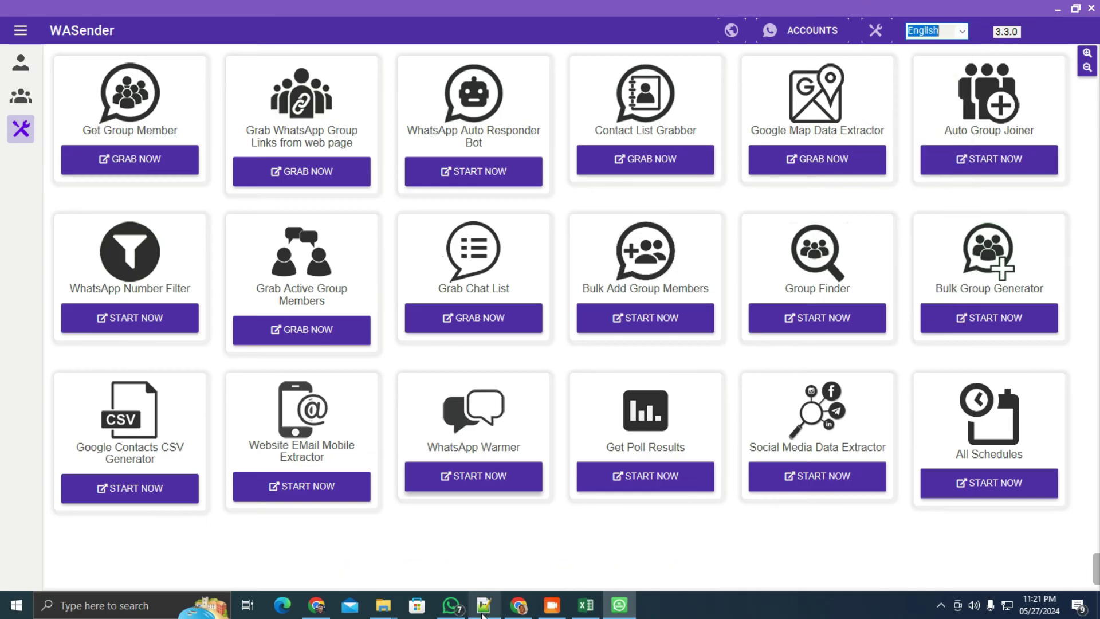
left_click(872, 32)
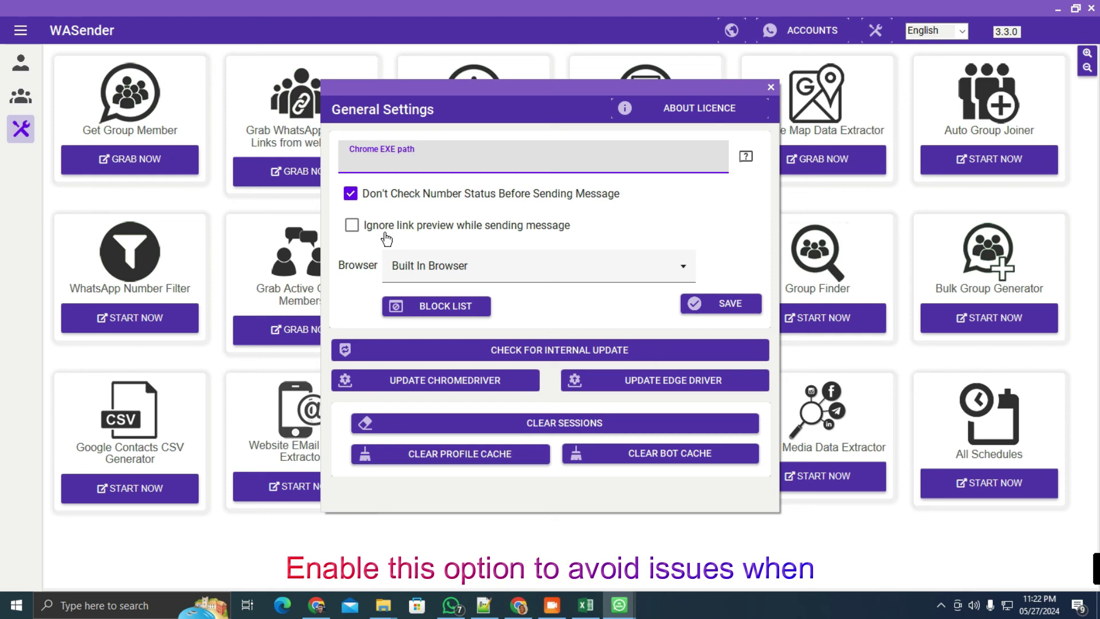
left_click(351, 225)
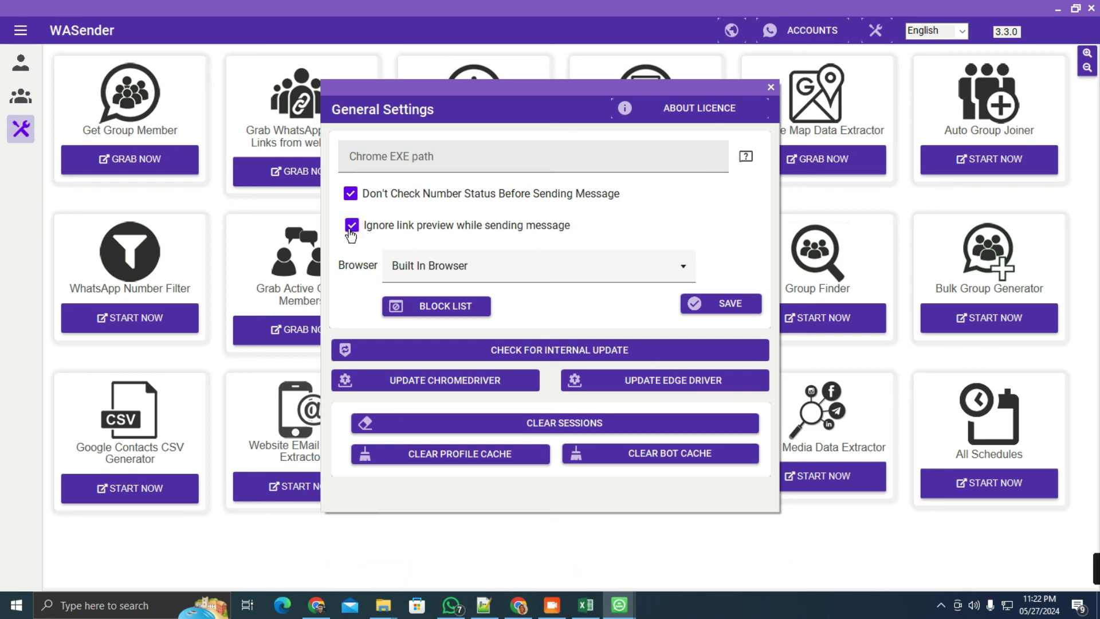
left_click(700, 305)
Search Google Maps for 'Auto repair shop in Germany' in the Map Data Extractor
left_click(818, 163)
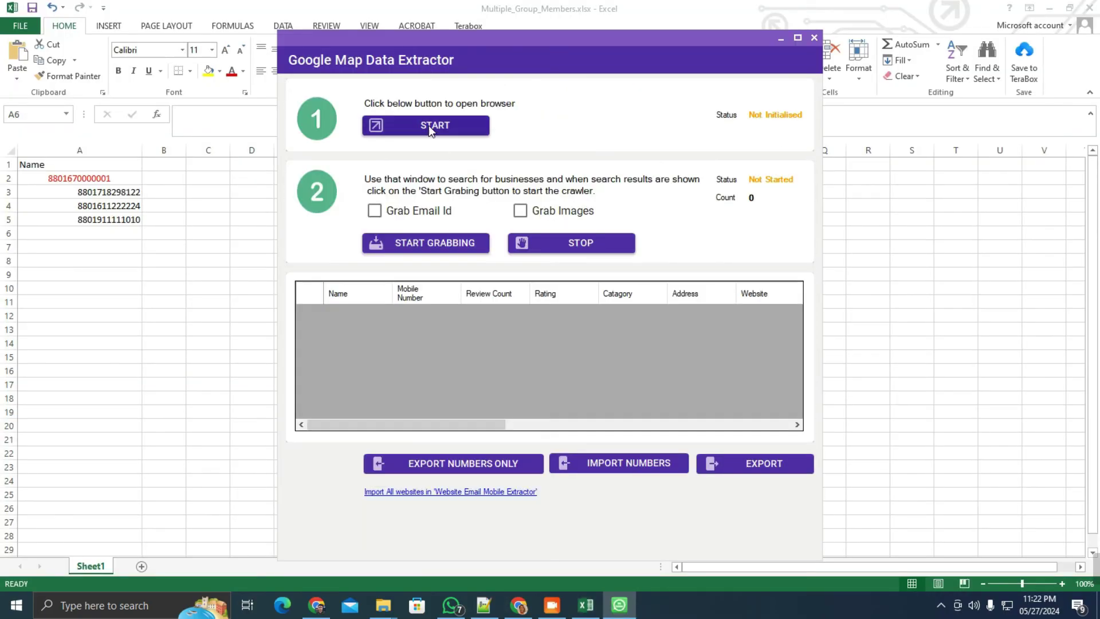
left_click(430, 130)
type("Auto repair shop in")
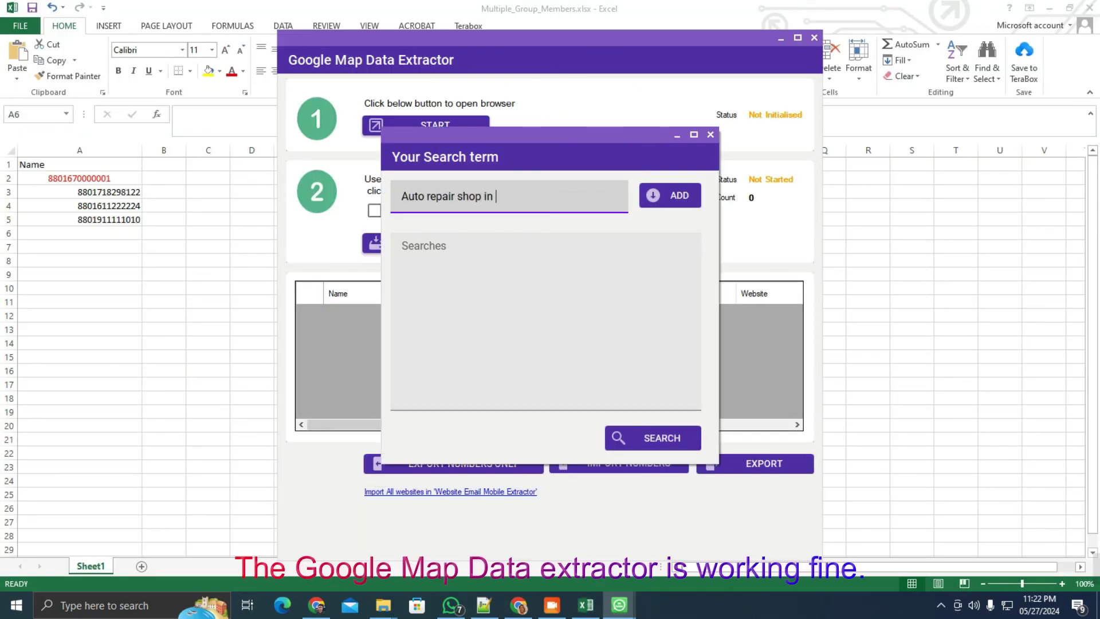
type(" Germany")
key("Return")
left_click(653, 437)
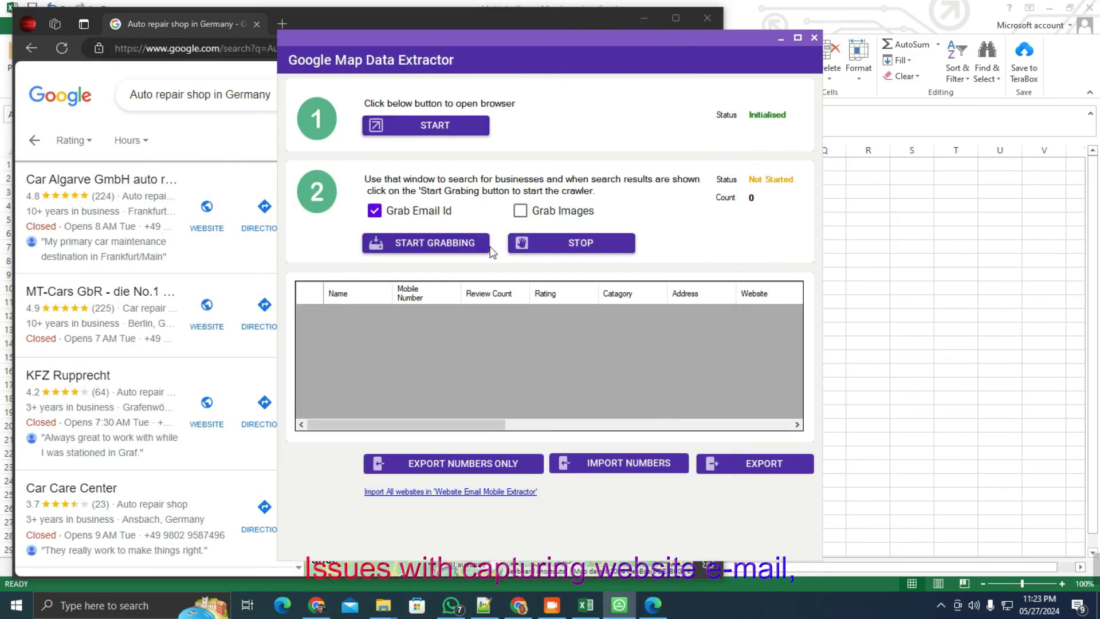
Grab the nine business listings, export them to GMapData.xlsx, and widen its columns
left_click(448, 248)
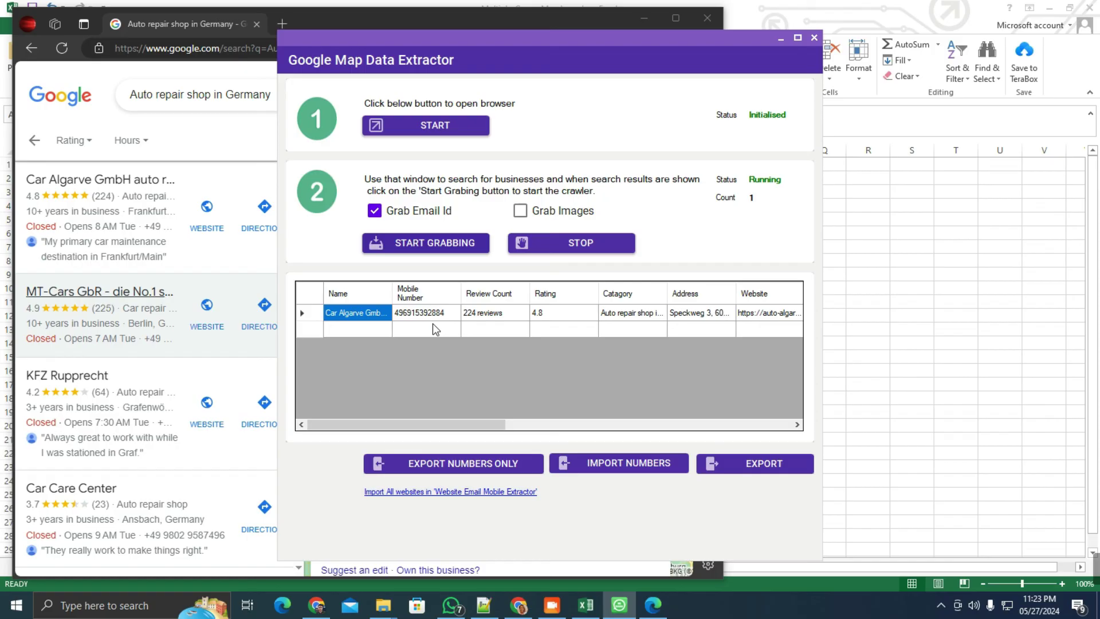
left_click_drag(474, 424, 580, 424)
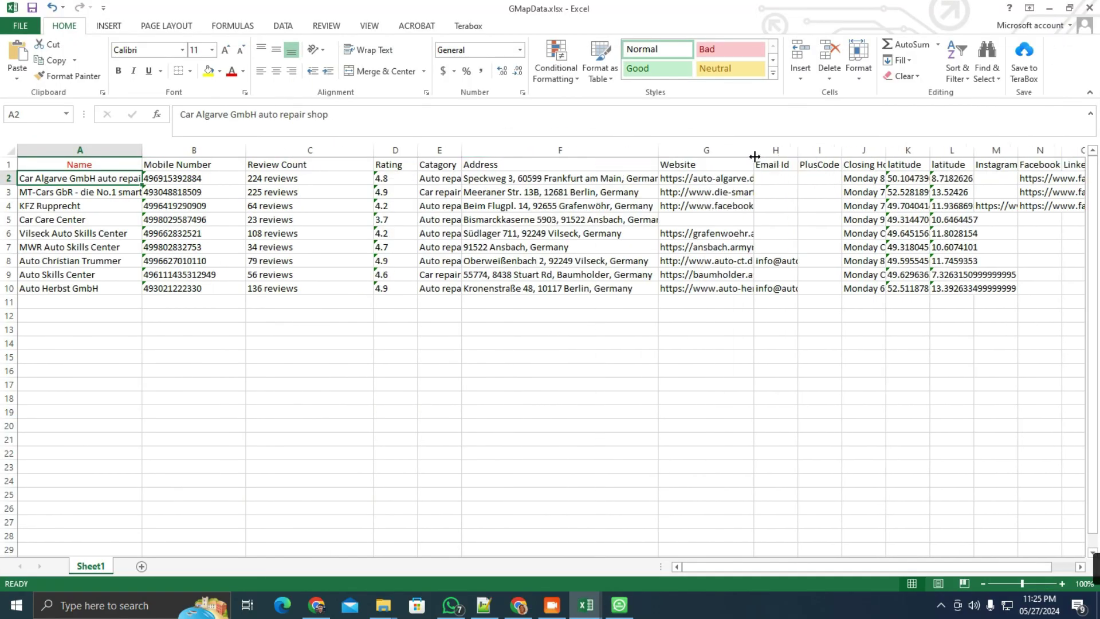
left_click_drag(755, 150, 848, 152)
Switch to Chrome's WaSender tab at algoridadigital.com/wasender and scroll the product page
mouse_move(453, 608)
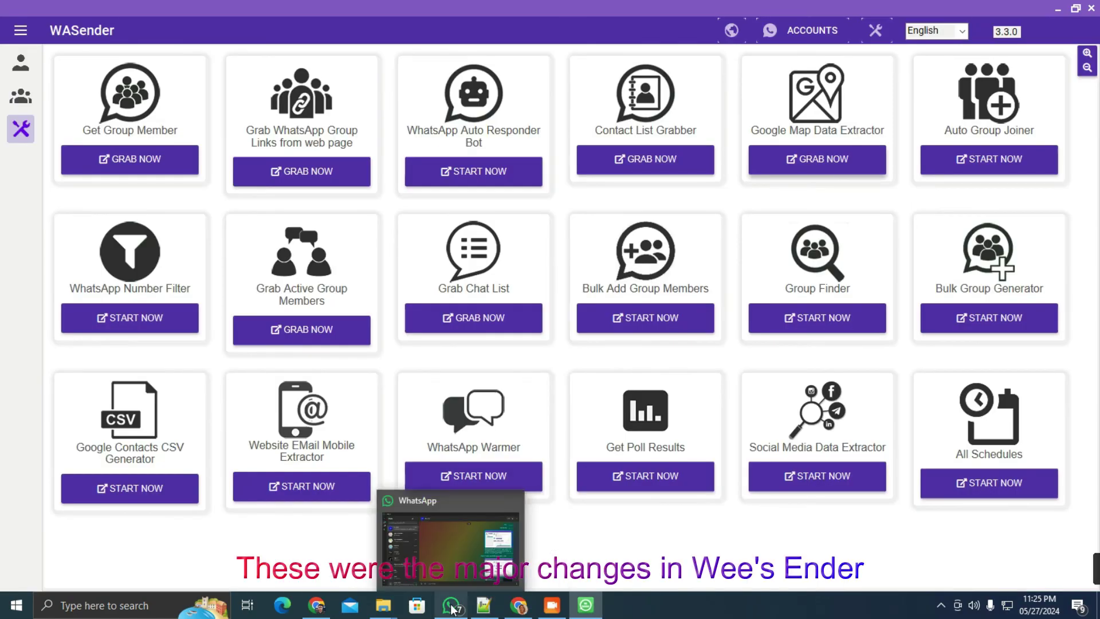
mouse_move(318, 612)
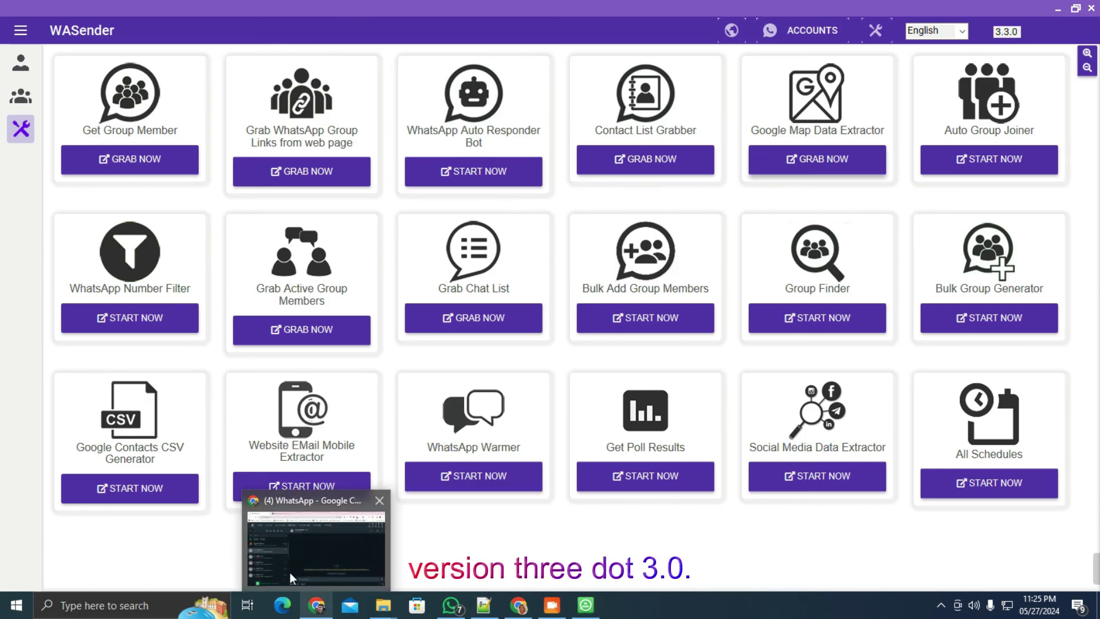
left_click(314, 612)
left_click(267, 18)
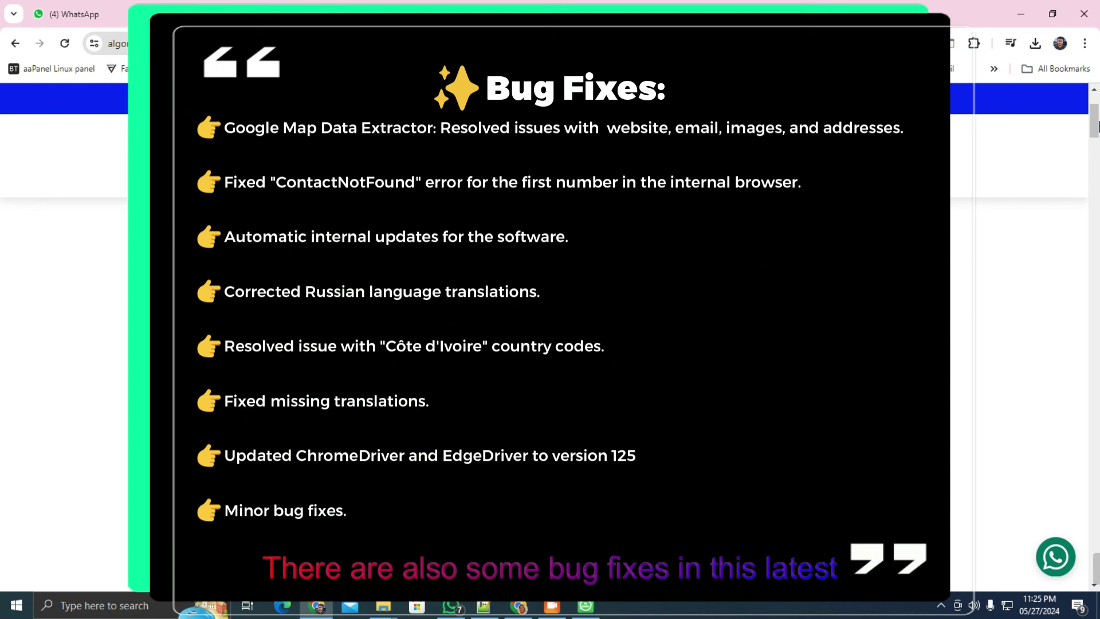
left_click_drag(1096, 124, 1096, 129)
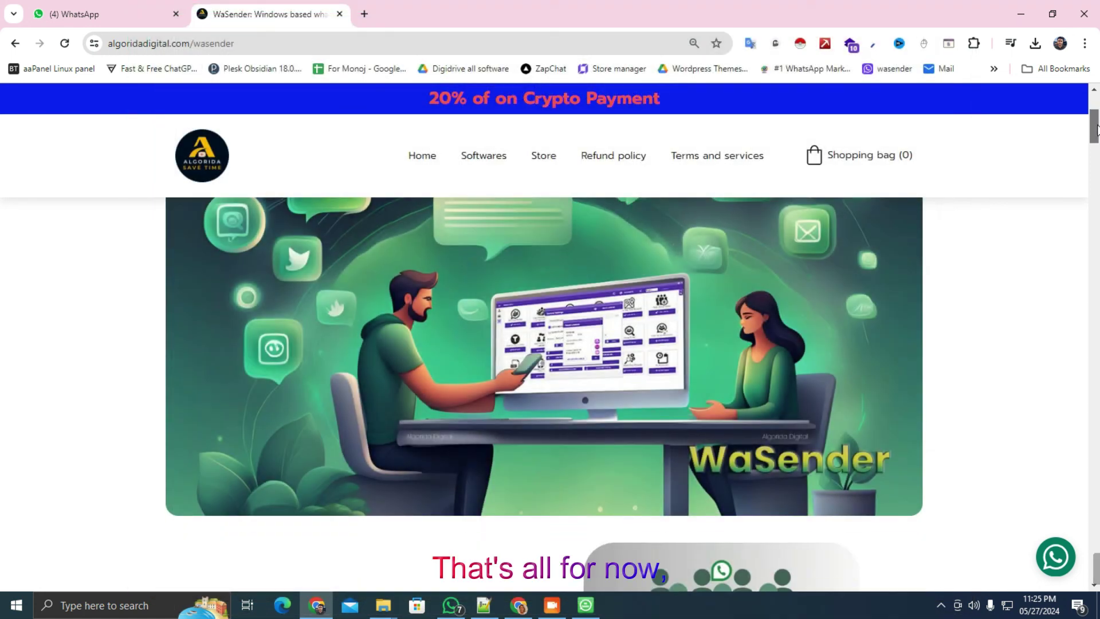
left_click_drag(1096, 129, 1096, 127)
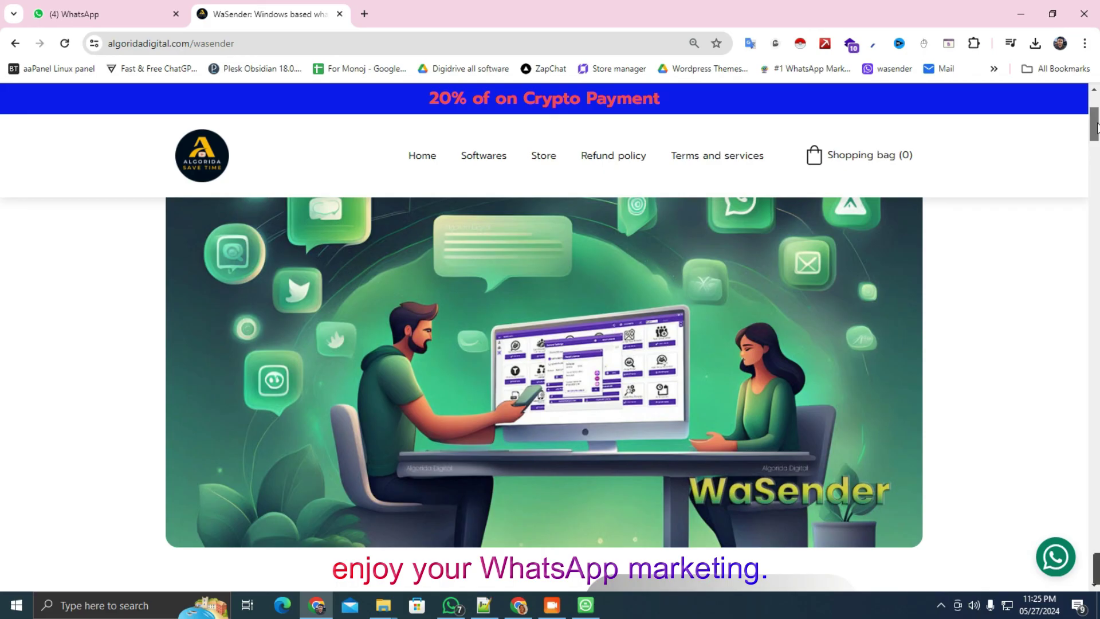